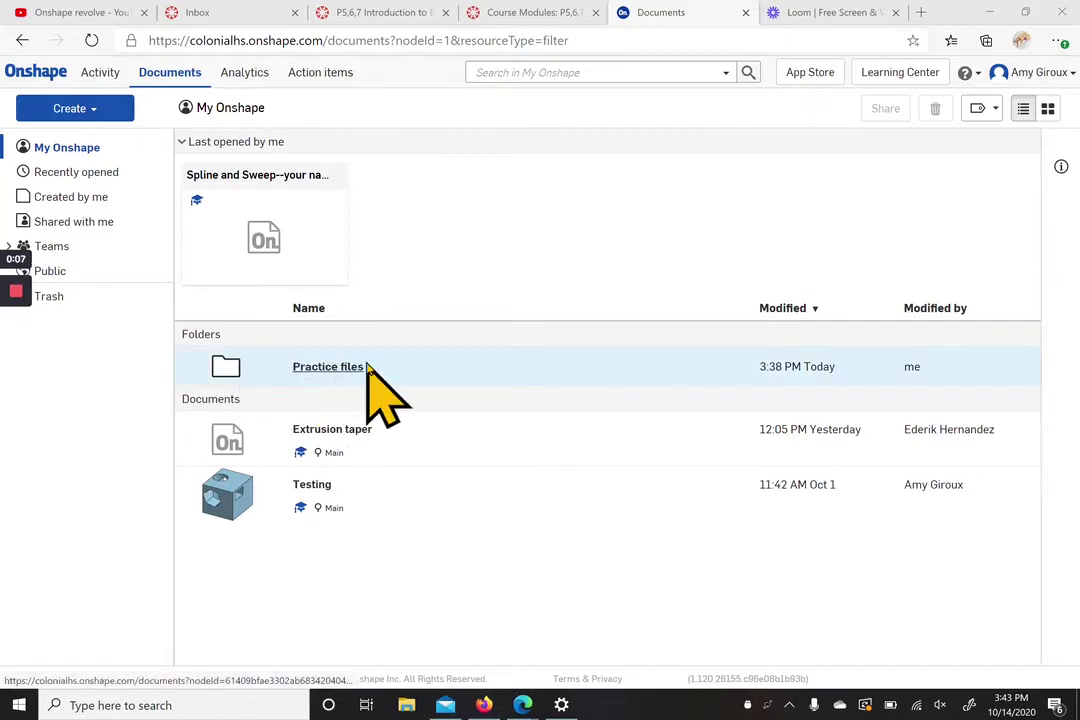
# - In the Practice files folder, create a new document named 'Spline and Sweep--your name'
pyautogui.click(330, 367)
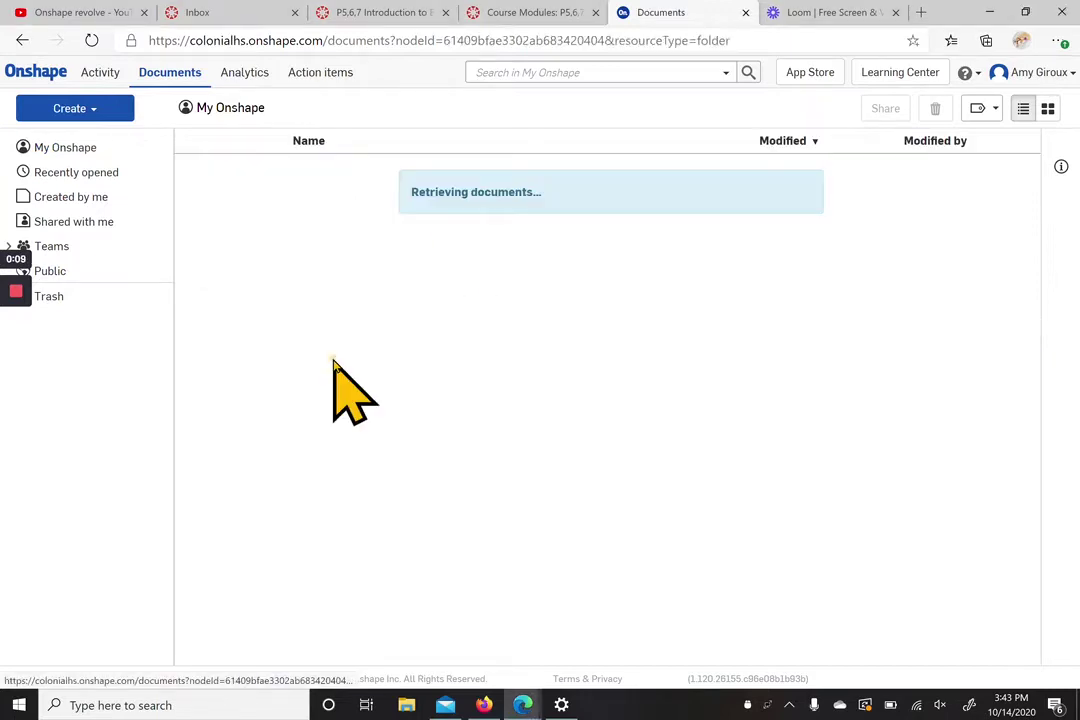
pyautogui.click(100, 110)
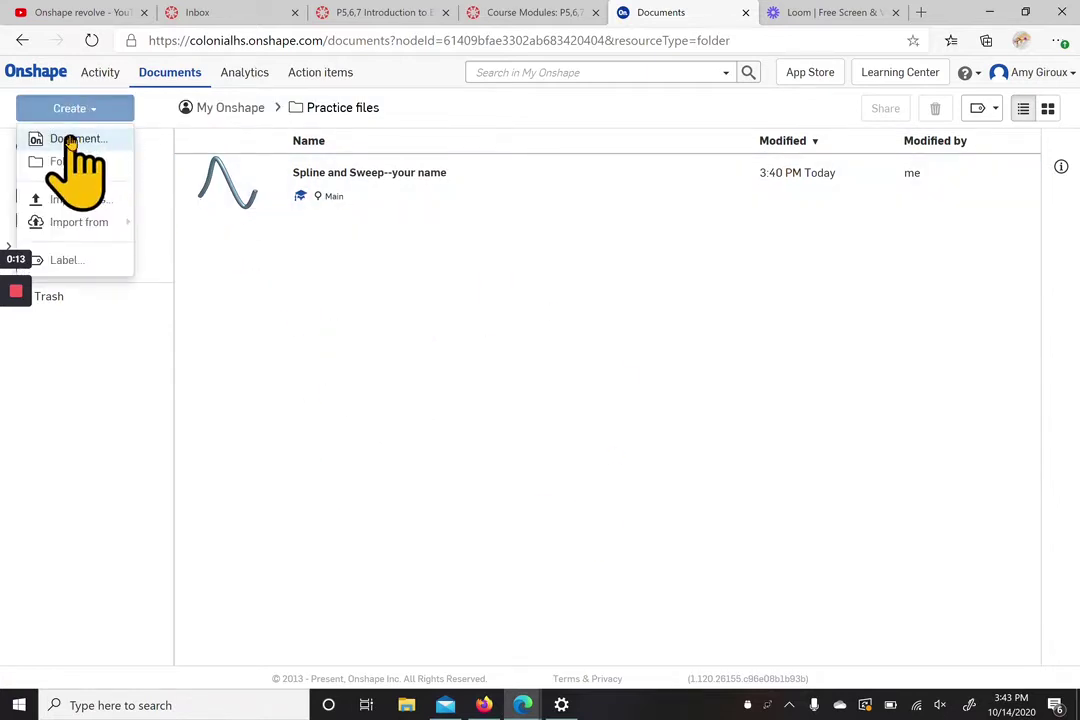
pyautogui.click(62, 140)
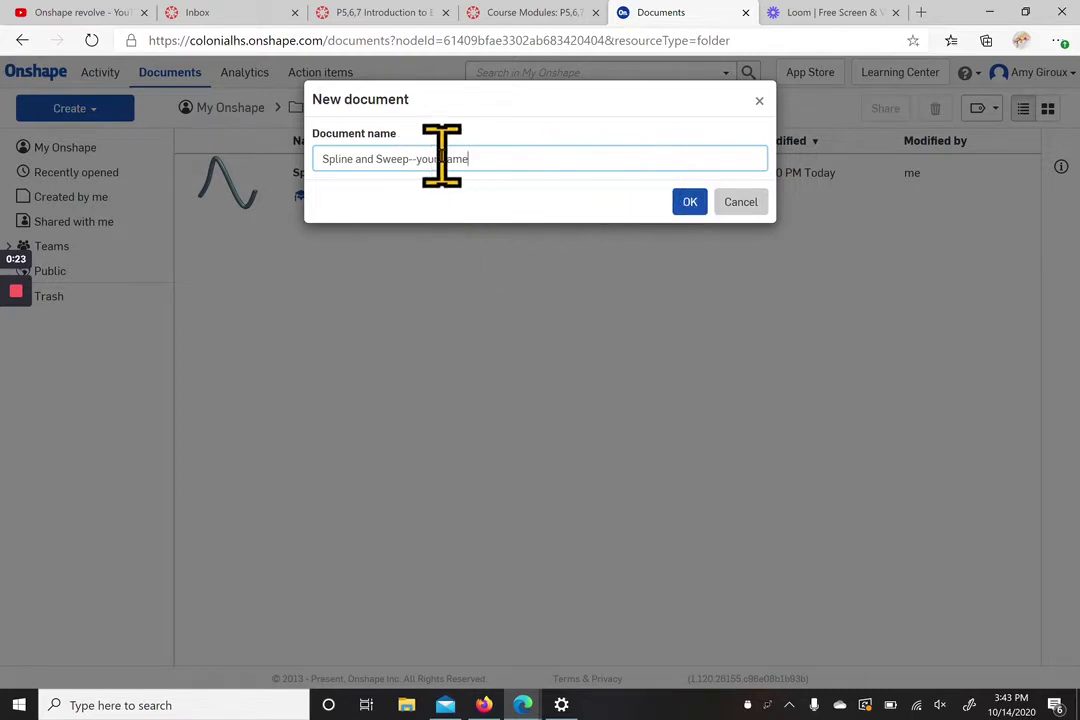
pyautogui.click(692, 202)
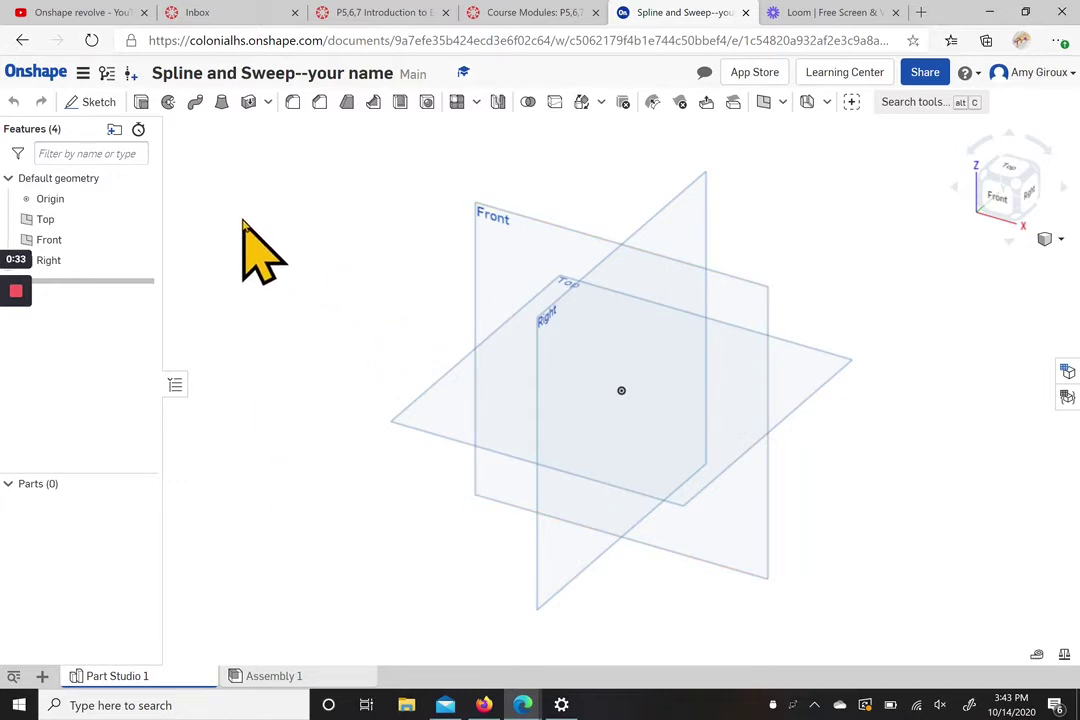
# - Begin a new sketch on the Front plane and turn the view to face it squarely
pyautogui.click(88, 104)
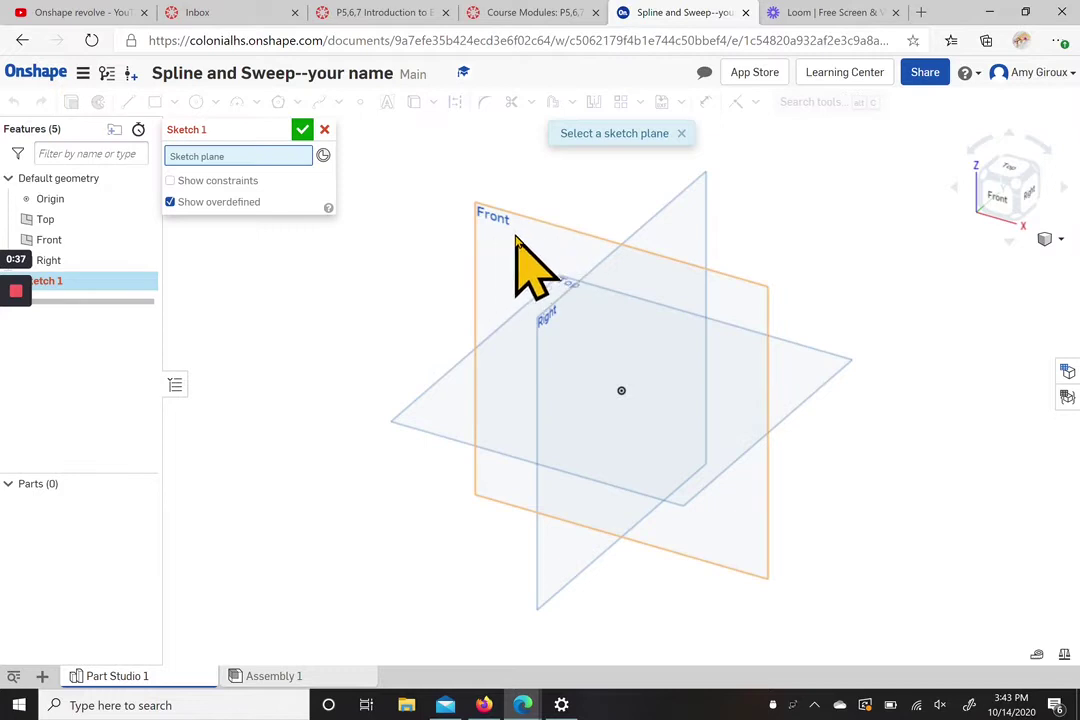
pyautogui.click(450, 220)
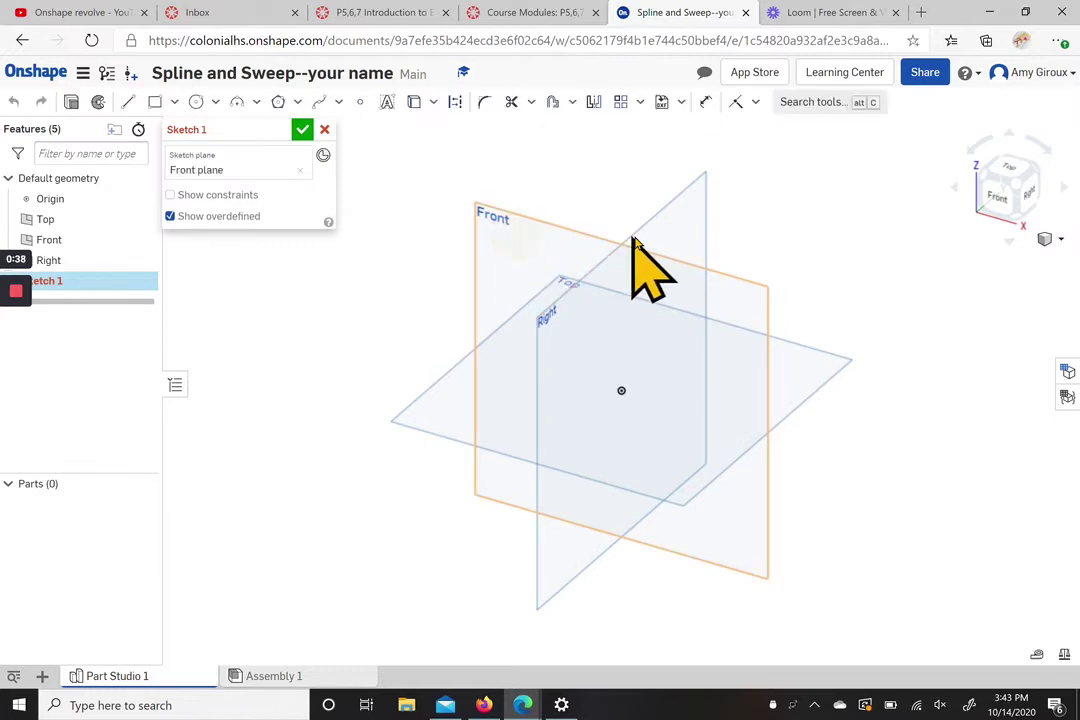
pyautogui.click(998, 198)
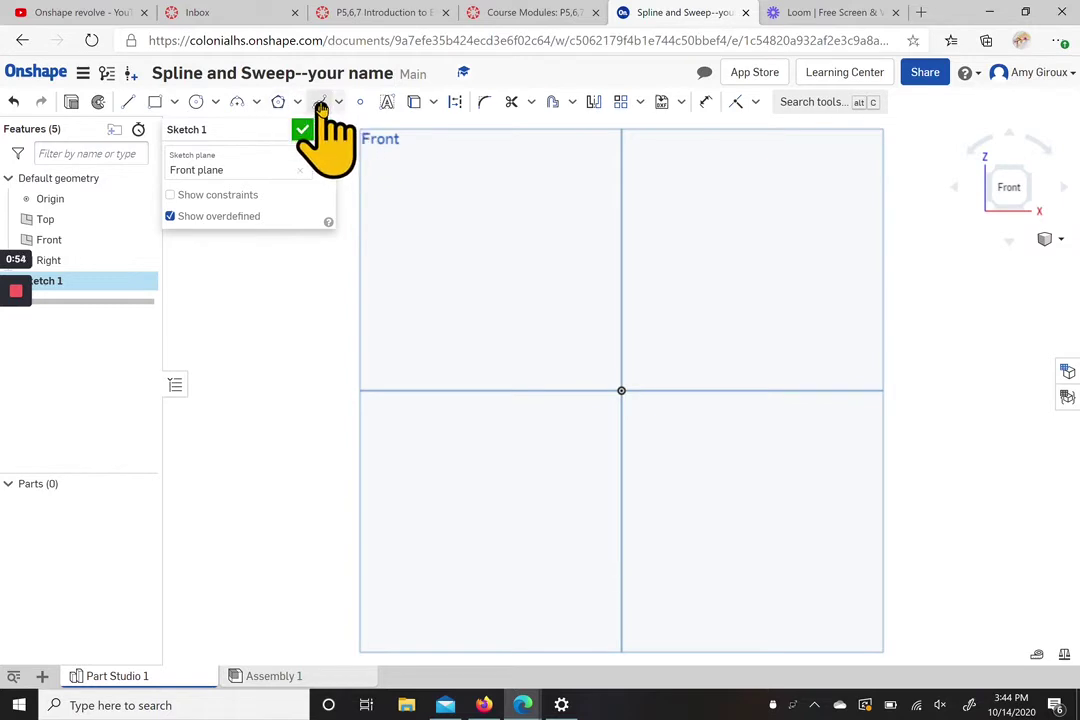
pyautogui.click(318, 105)
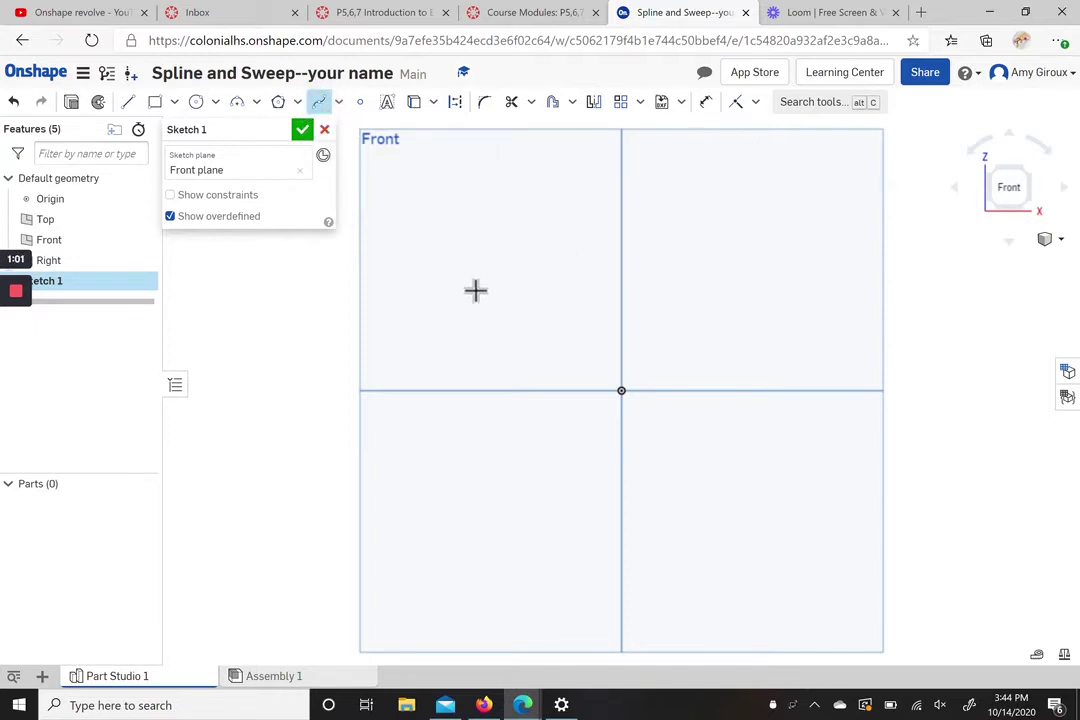
pyautogui.click(431, 250)
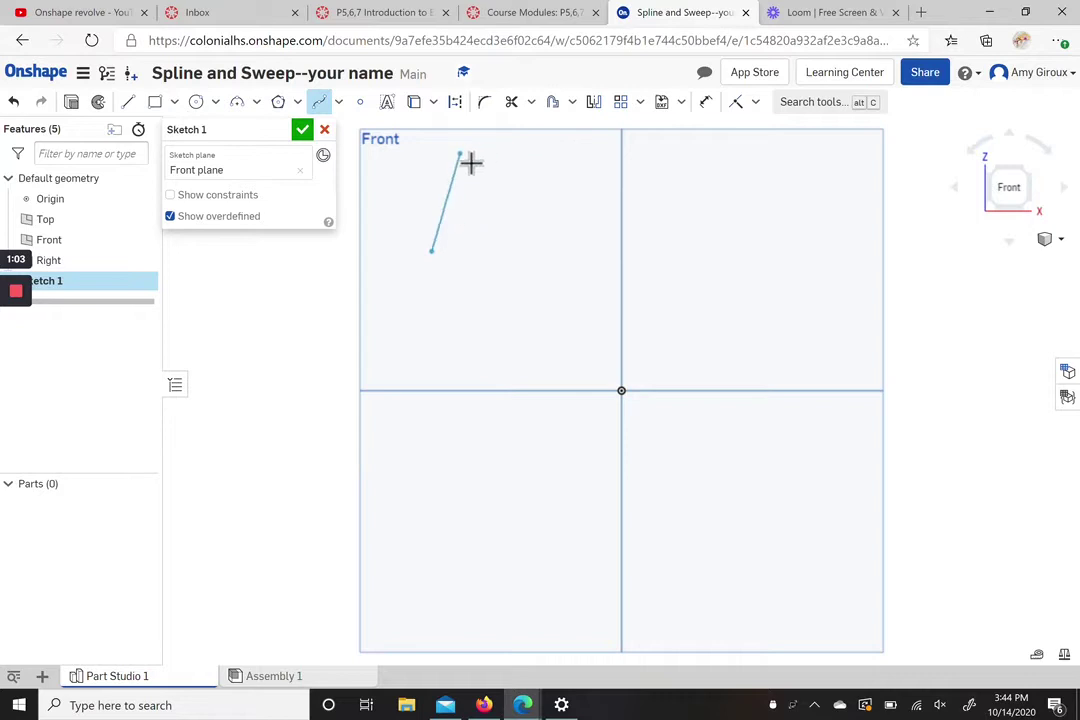
pyautogui.click(464, 155)
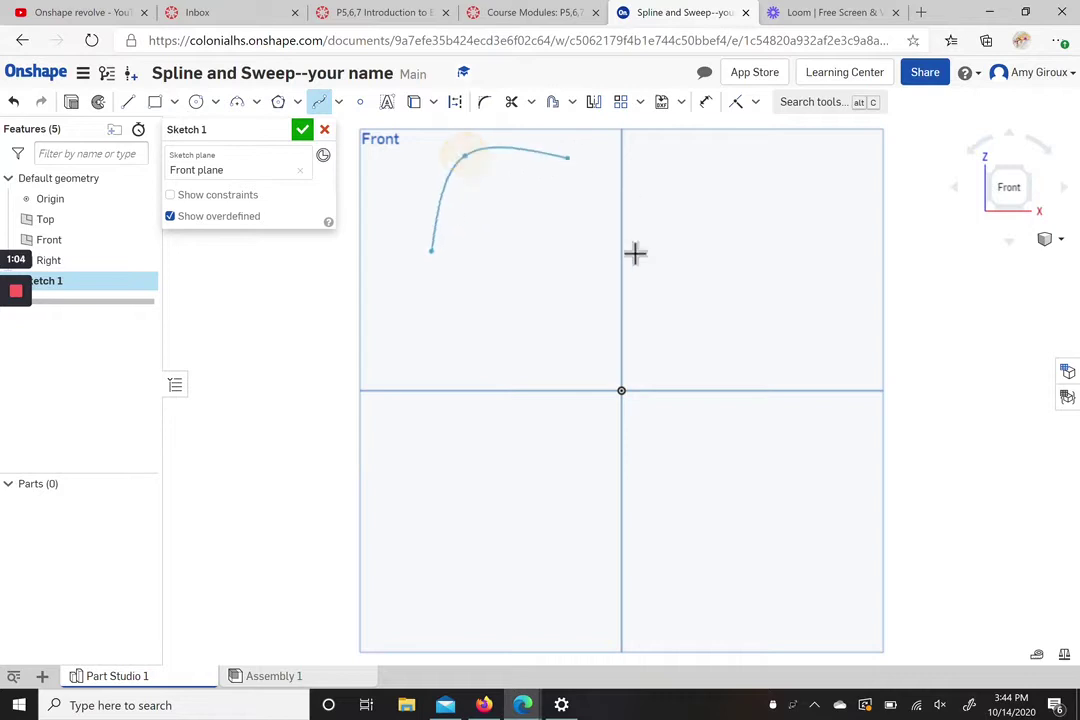
pyautogui.click(713, 199)
pyautogui.click(501, 228)
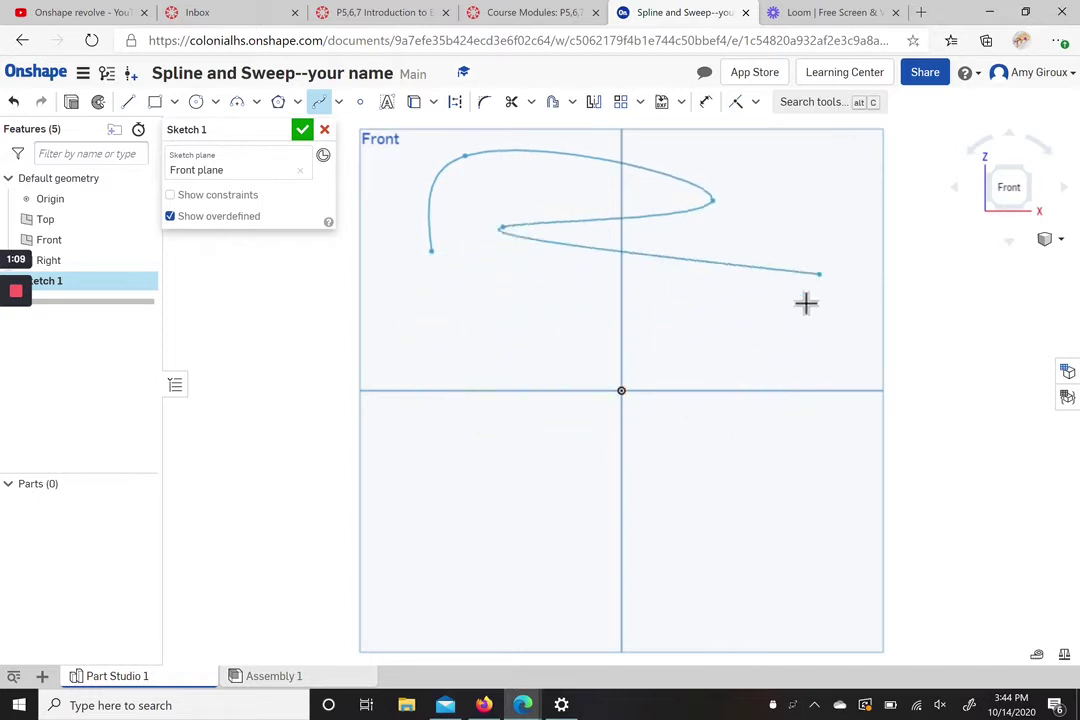
pyautogui.click(746, 318)
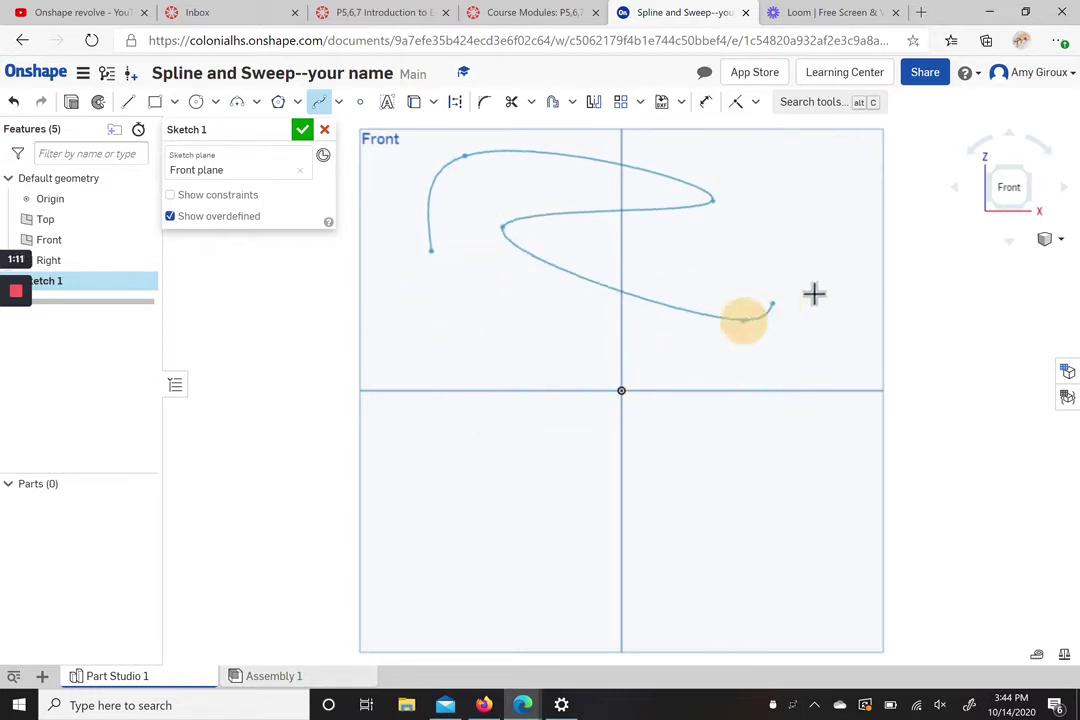
pyautogui.rightClick(771, 226)
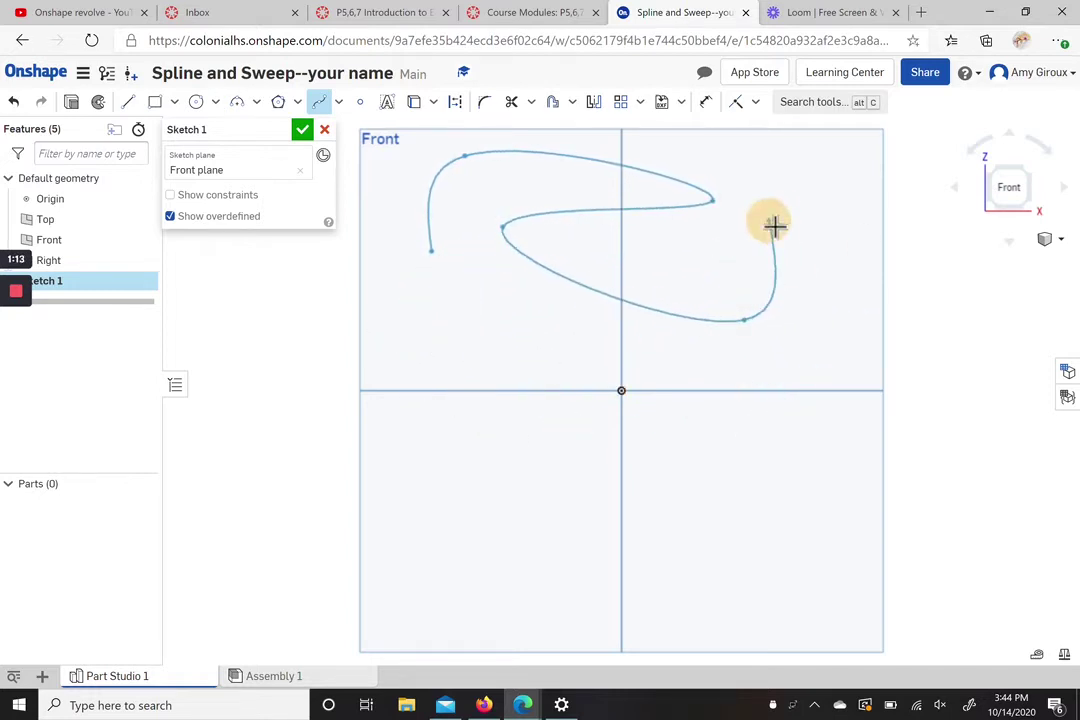
pyautogui.click(800, 233)
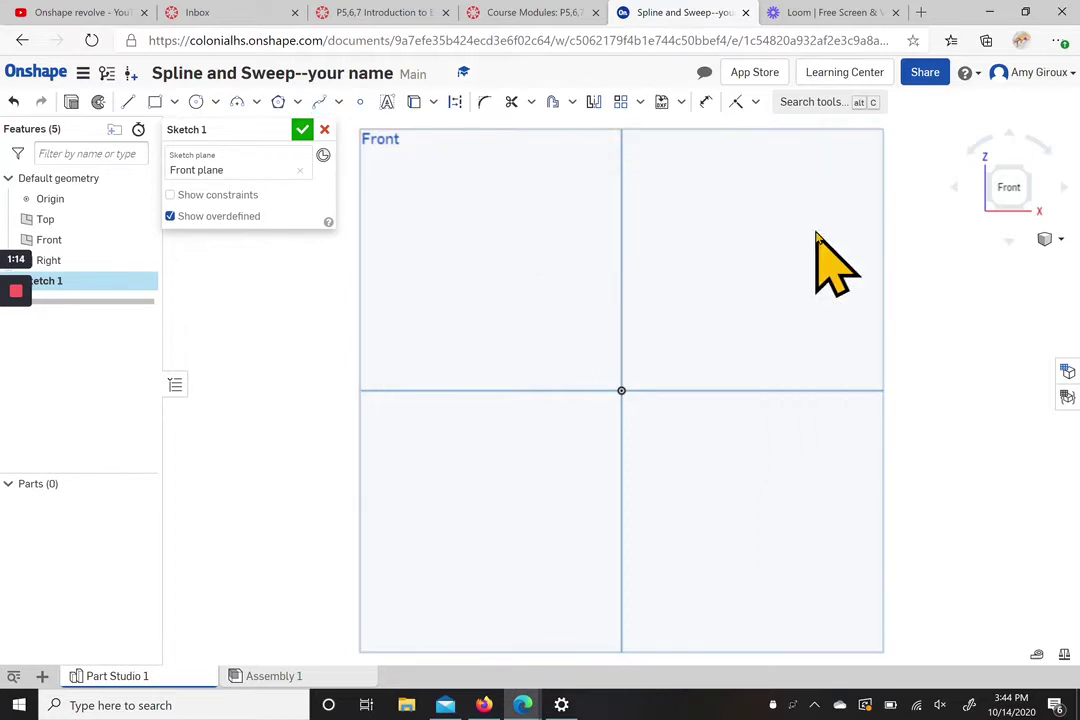
# - Draw a spline from lower left, over a peak, through the origin, ending on the horizontal axis, then accept it
pyautogui.click(320, 104)
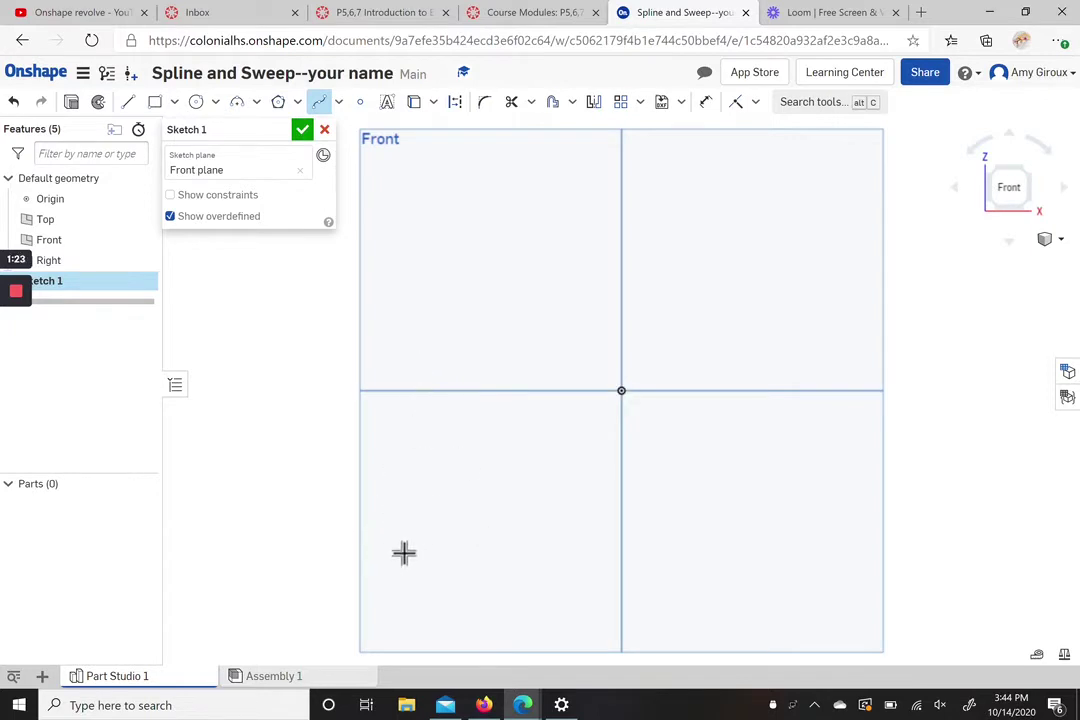
pyautogui.click(399, 547)
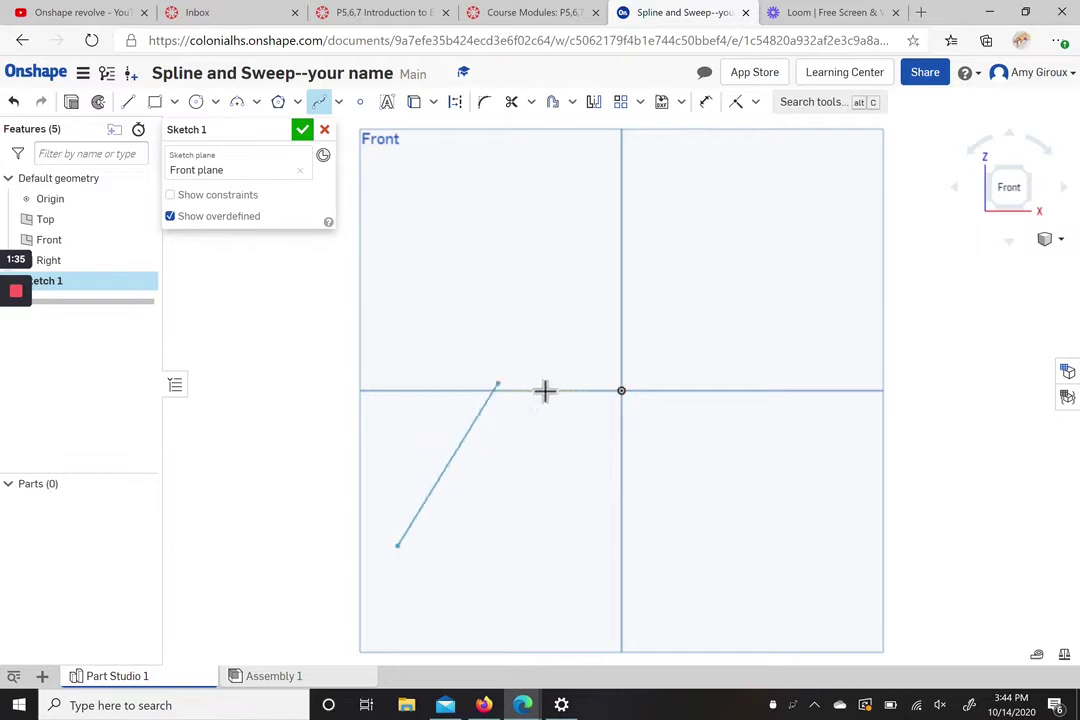
pyautogui.moveTo(545, 390)
pyautogui.mouseDown()
pyautogui.moveTo(622, 393)
pyautogui.moveTo(530, 397)
pyautogui.mouseUp()
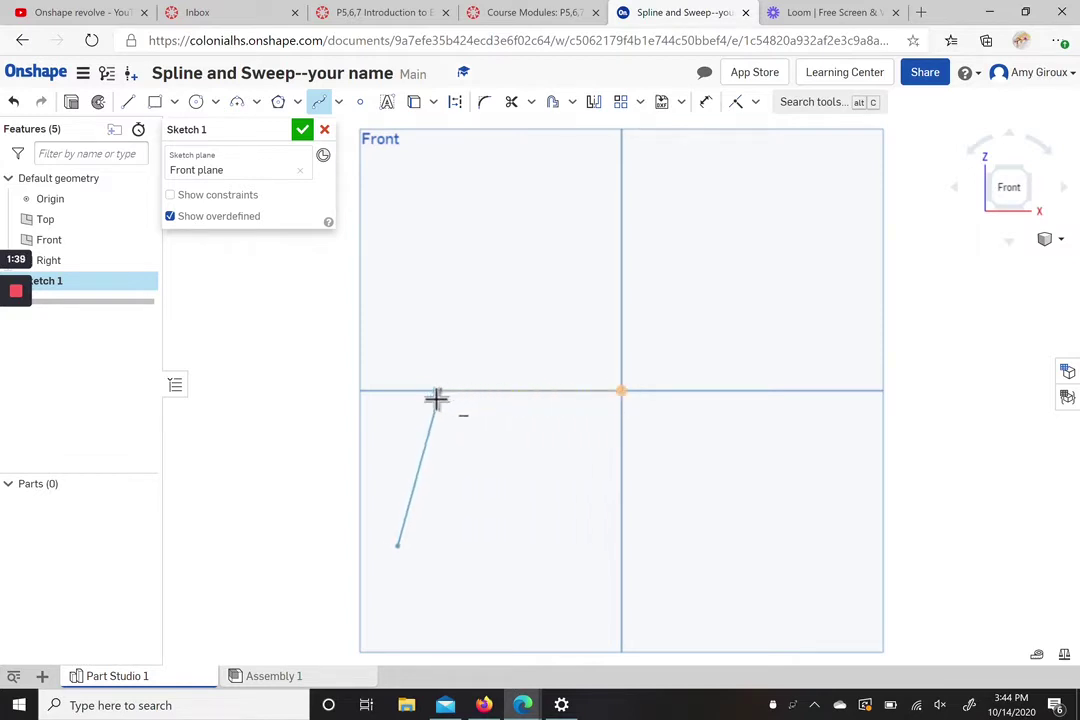
pyautogui.moveTo(518, 397)
pyautogui.mouseDown()
pyautogui.moveTo(619, 398)
pyautogui.moveTo(469, 400)
pyautogui.mouseUp()
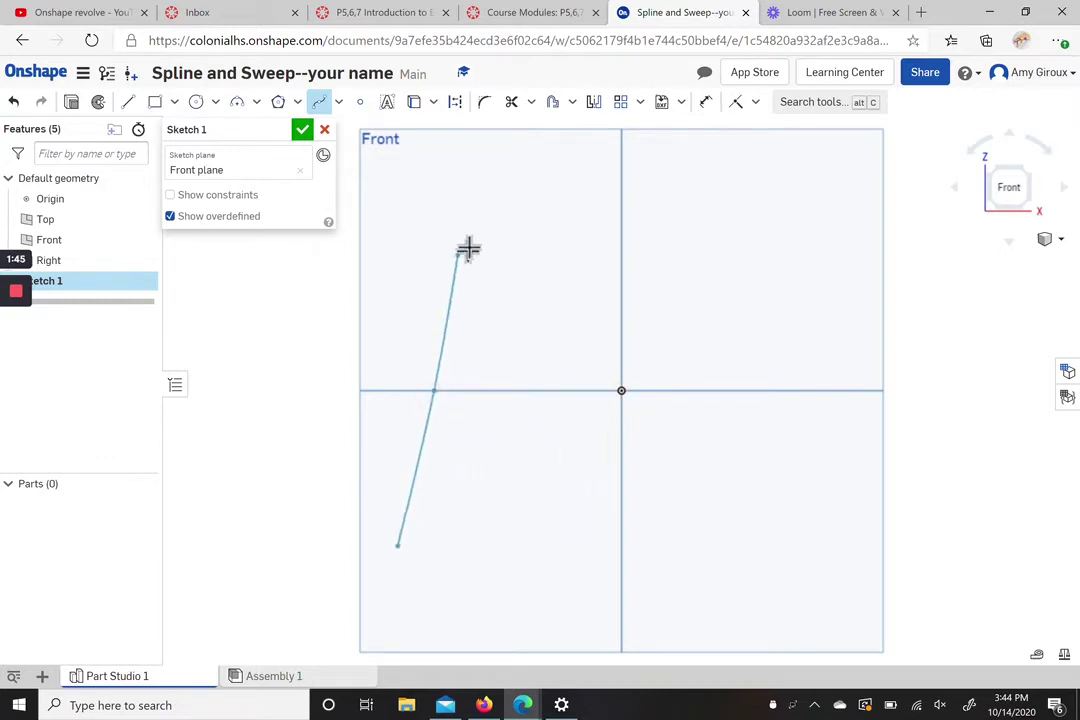
pyautogui.moveTo(504, 207); pyautogui.dragTo(502, 210)
pyautogui.click(499, 206)
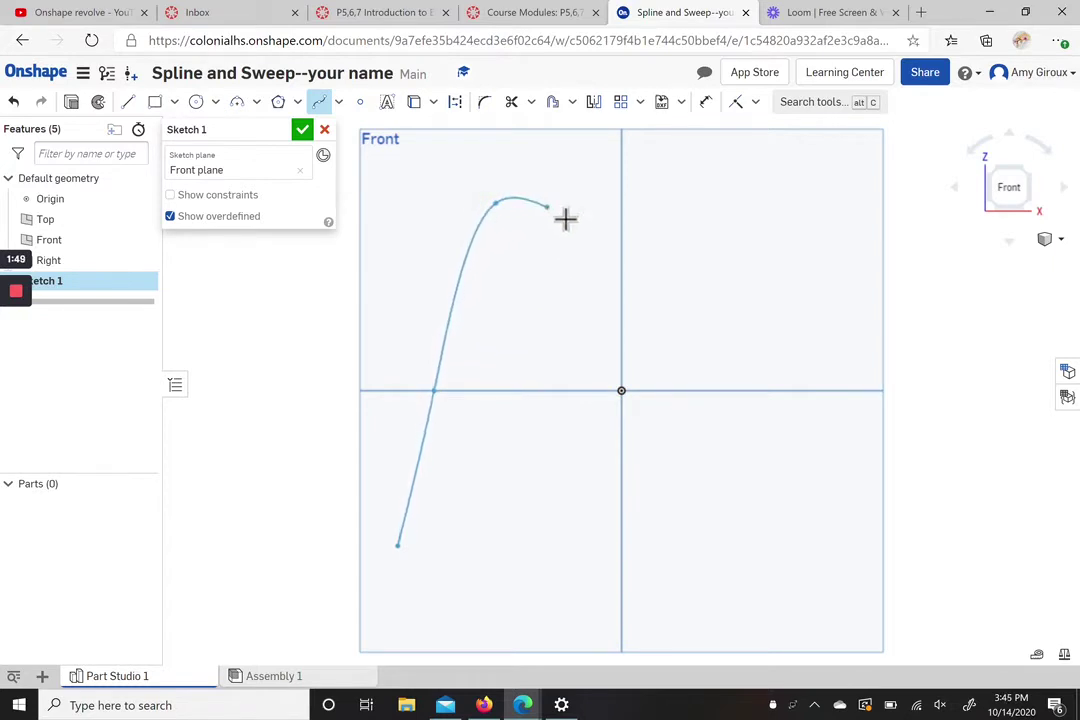
pyautogui.click(623, 393)
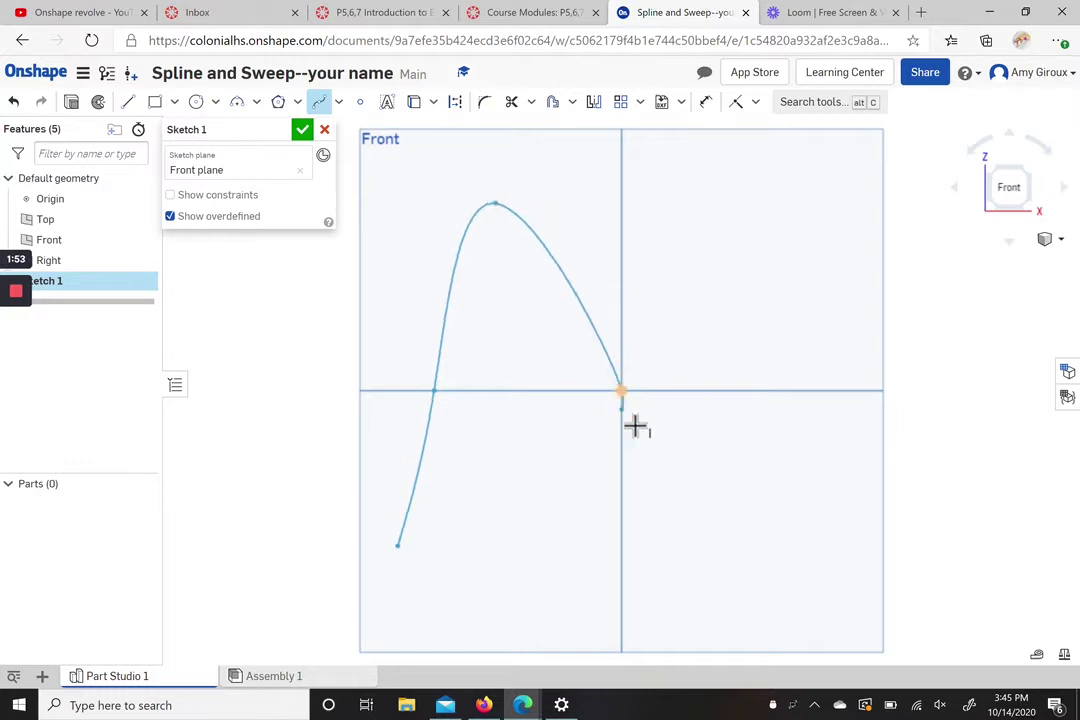
pyautogui.click(766, 551)
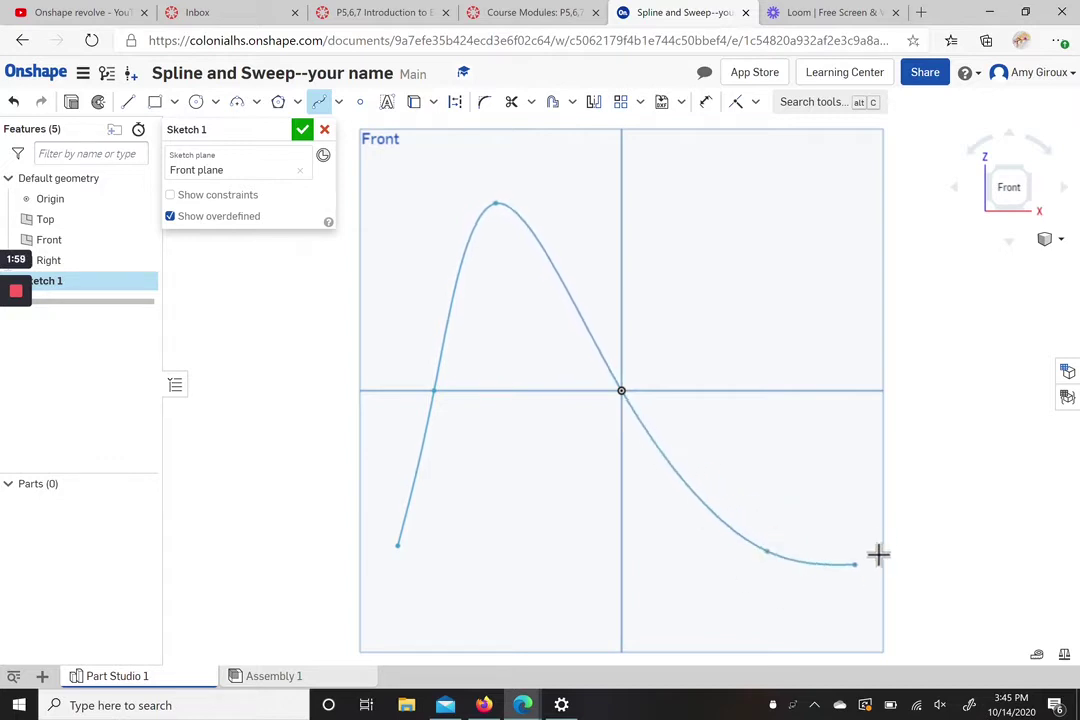
pyautogui.doubleClick(819, 392)
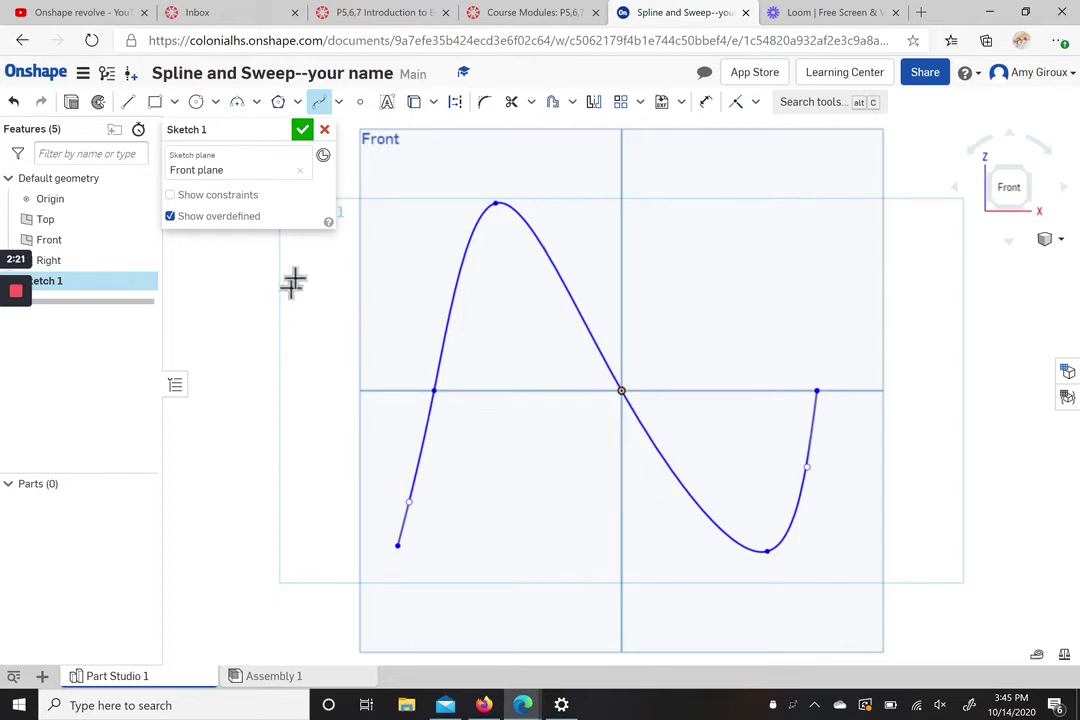
pyautogui.click(300, 131)
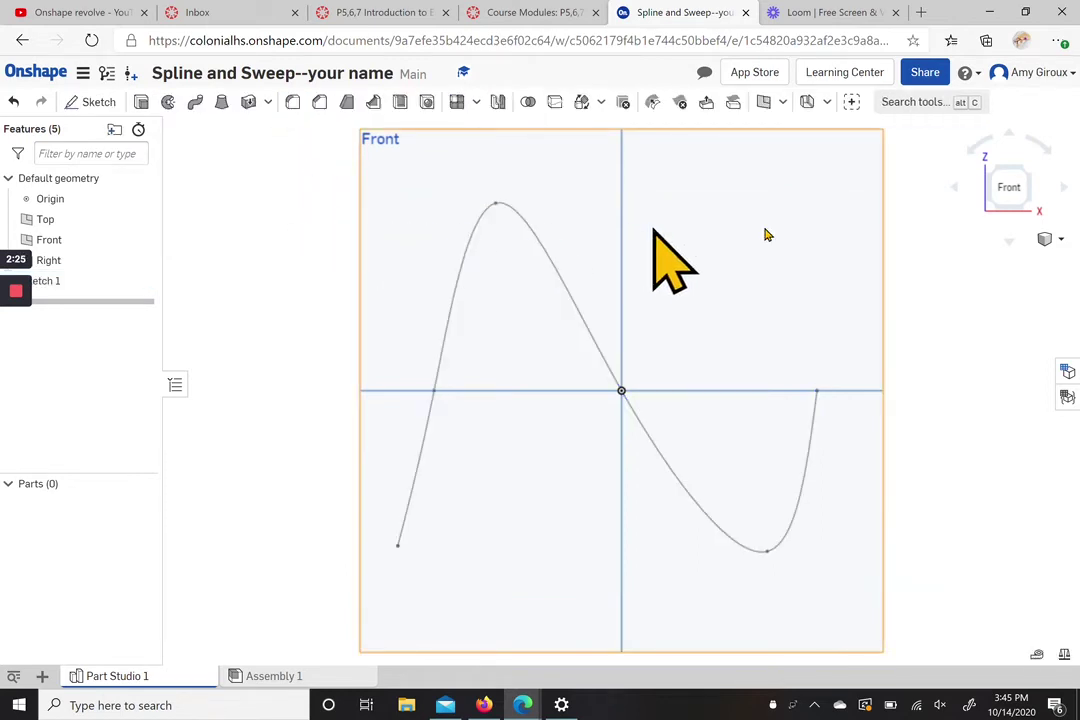
# - Start Sketch 2 on the Top plane and view it from directly above
pyautogui.click(1033, 178)
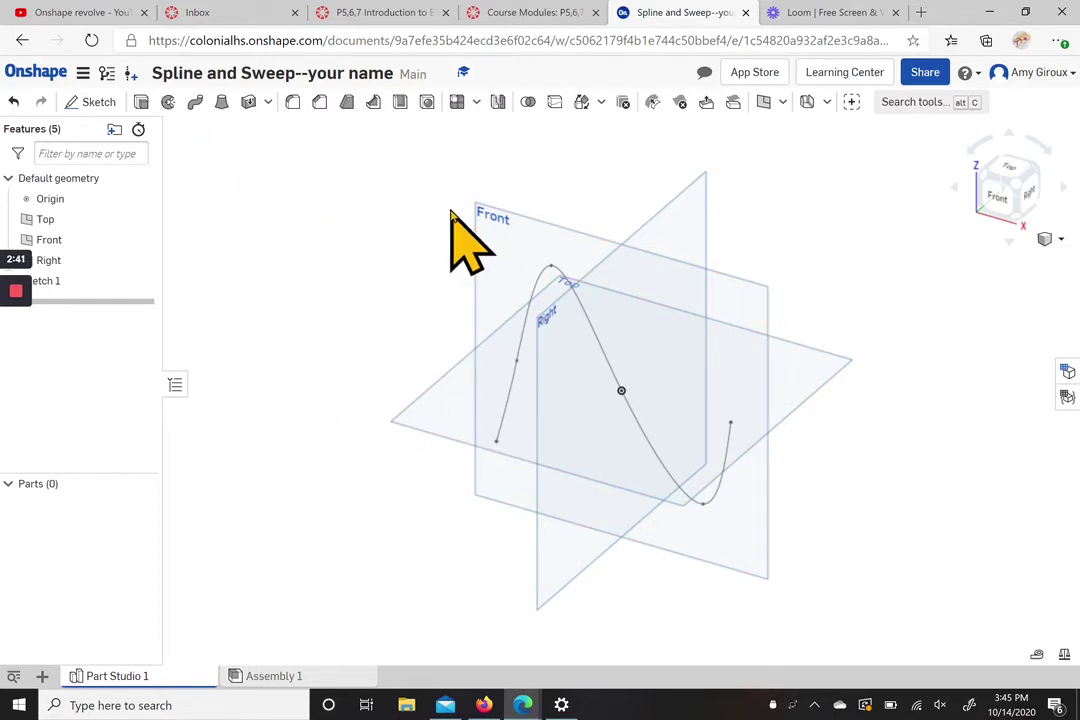
pyautogui.click(92, 102)
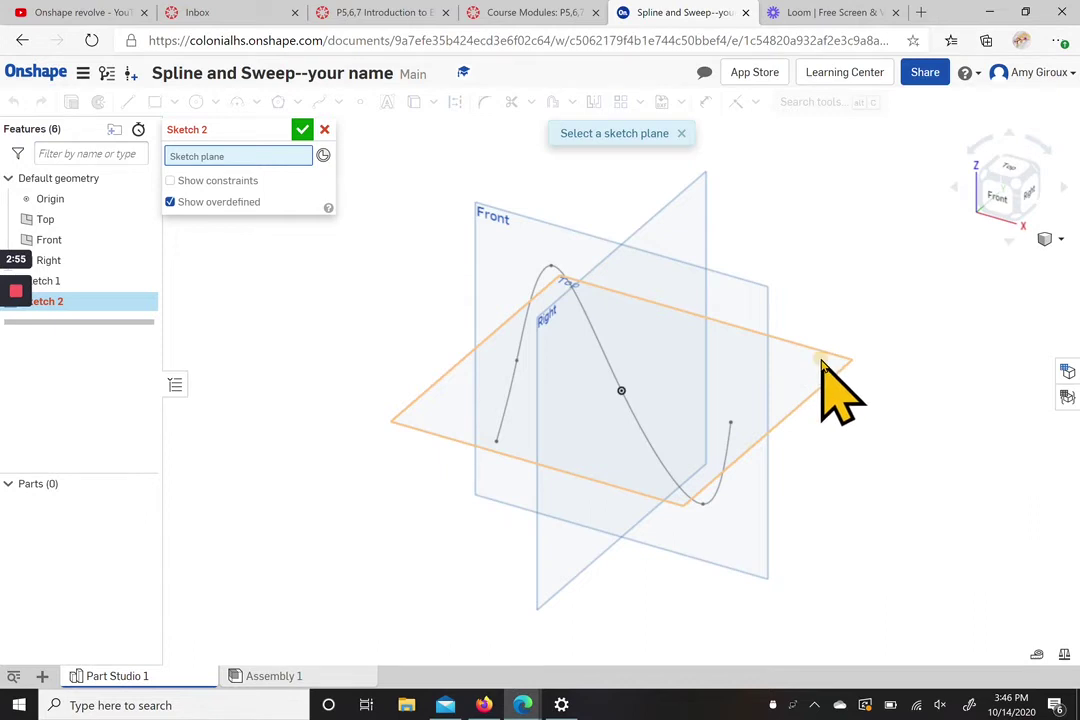
pyautogui.click(822, 366)
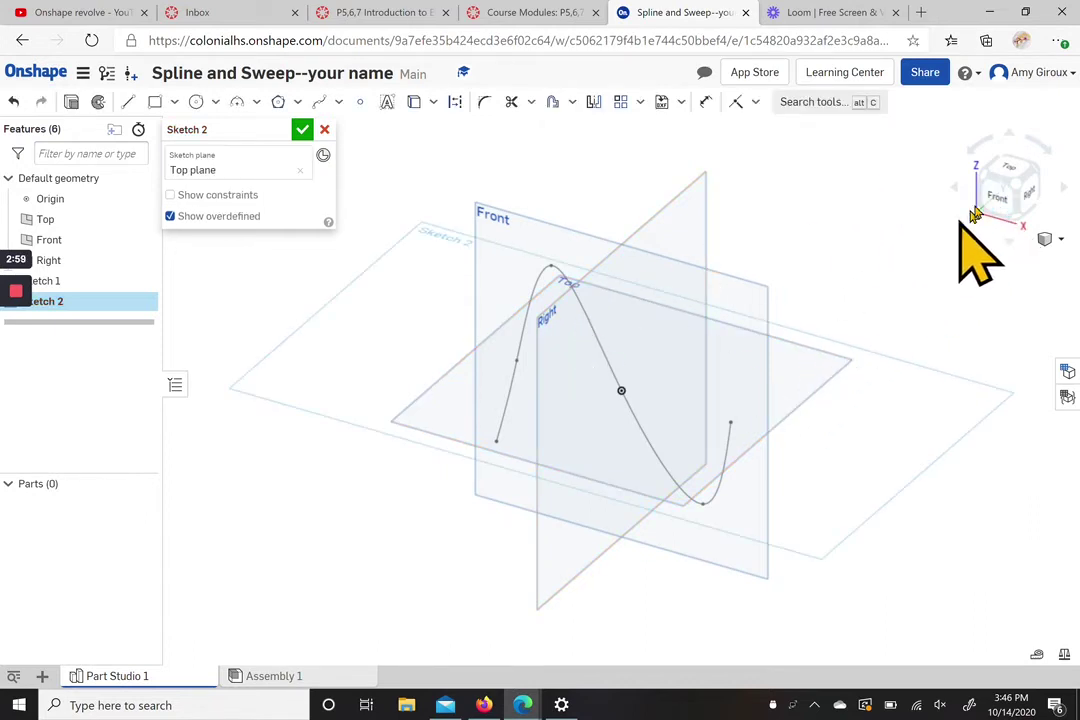
pyautogui.click(1010, 168)
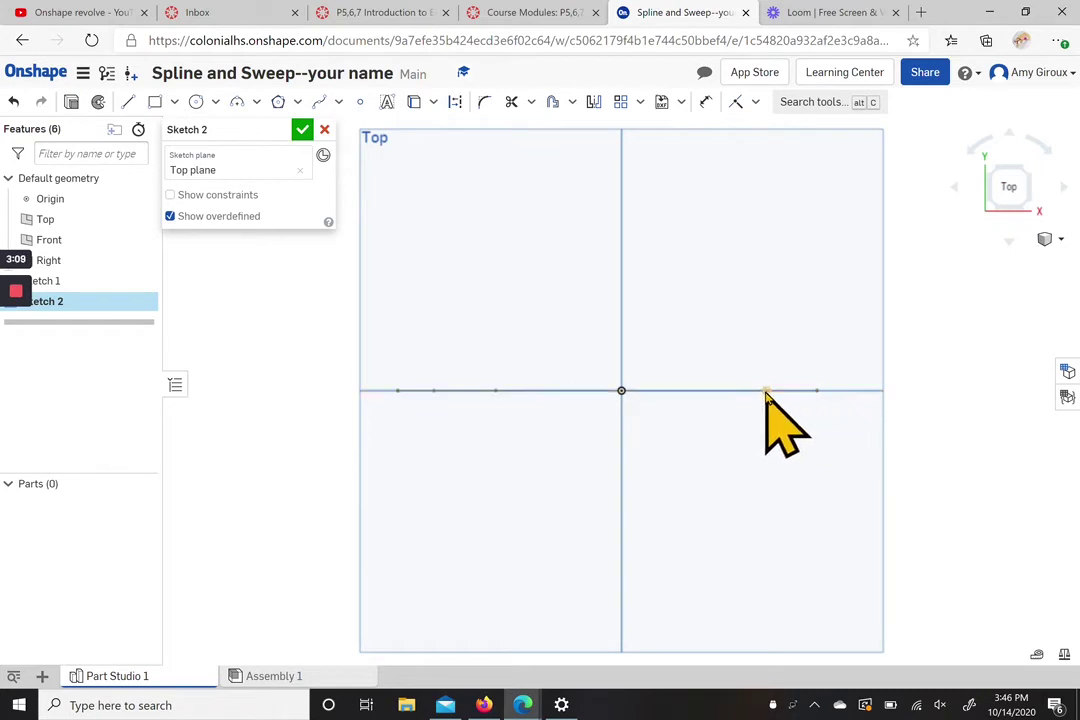
pyautogui.click(1010, 190)
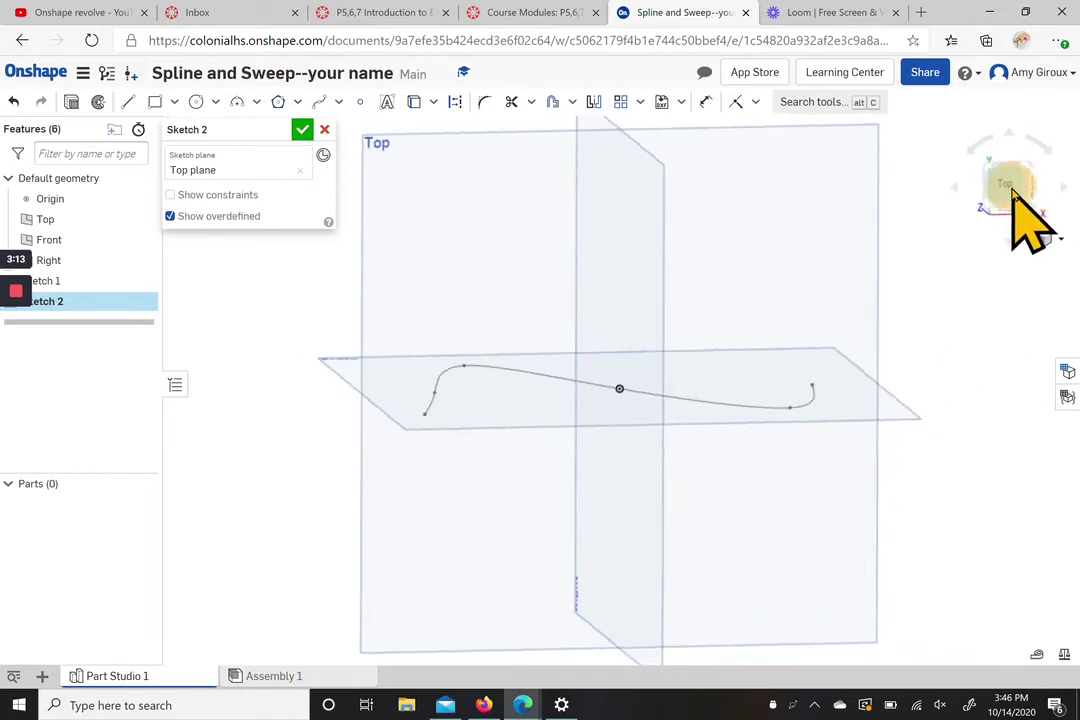
pyautogui.click(1005, 186)
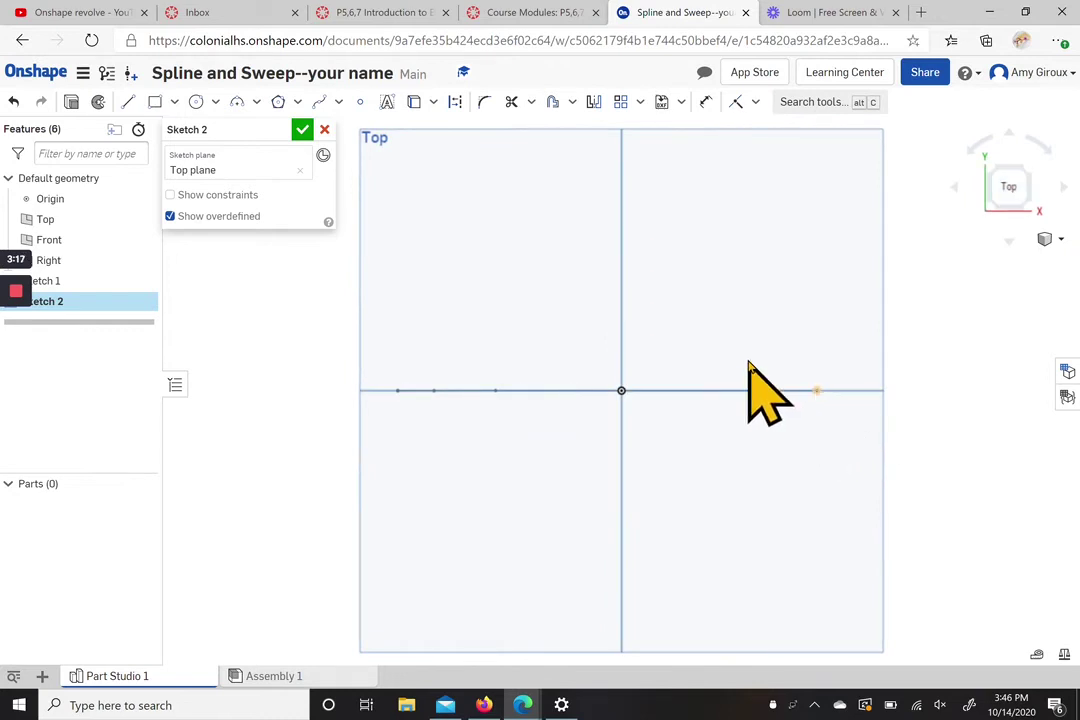
# - Draw a 0.5-diameter circle centred at the spline's right end and accept Sketch 2
pyautogui.click(196, 103)
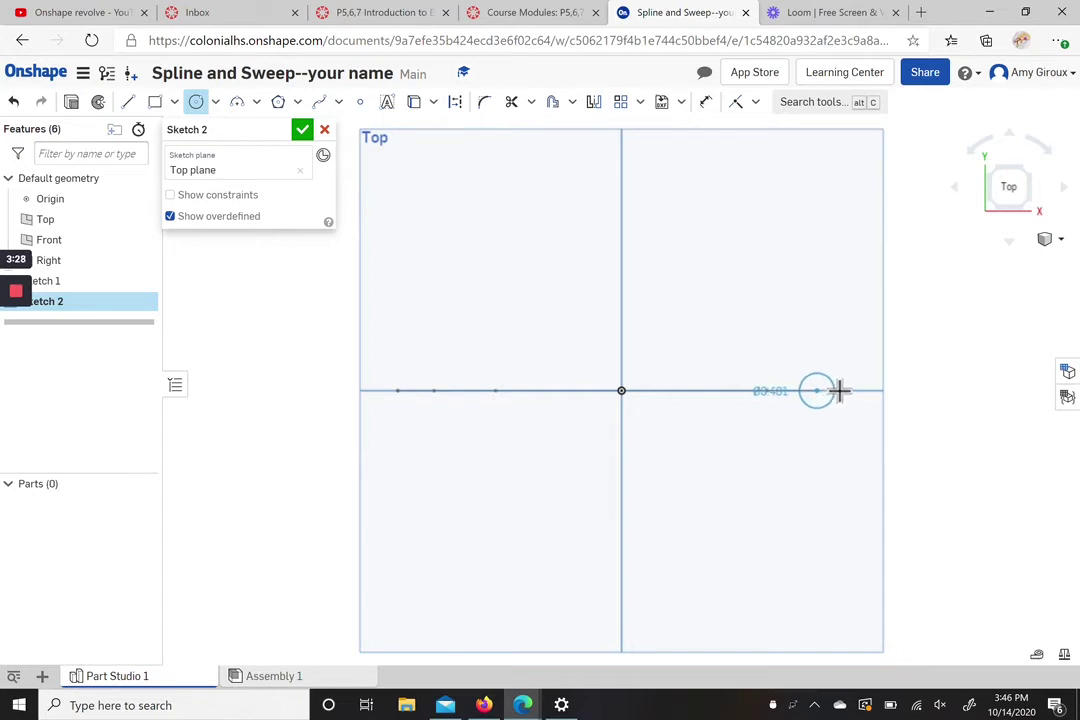
pyautogui.click(838, 390)
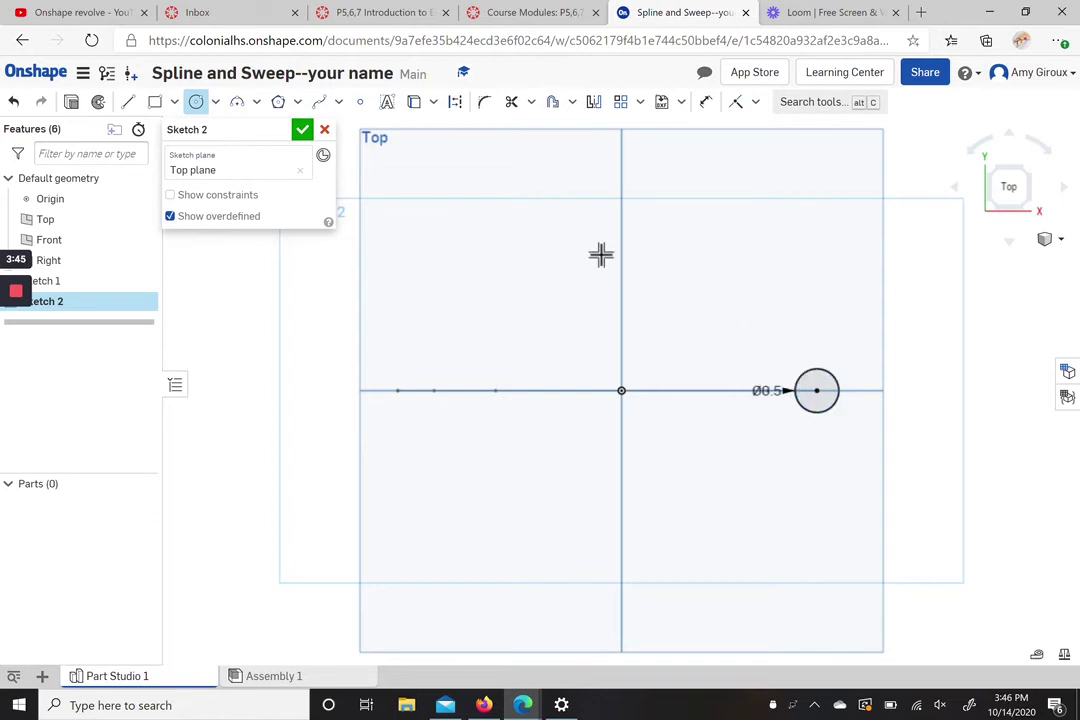
pyautogui.click(302, 131)
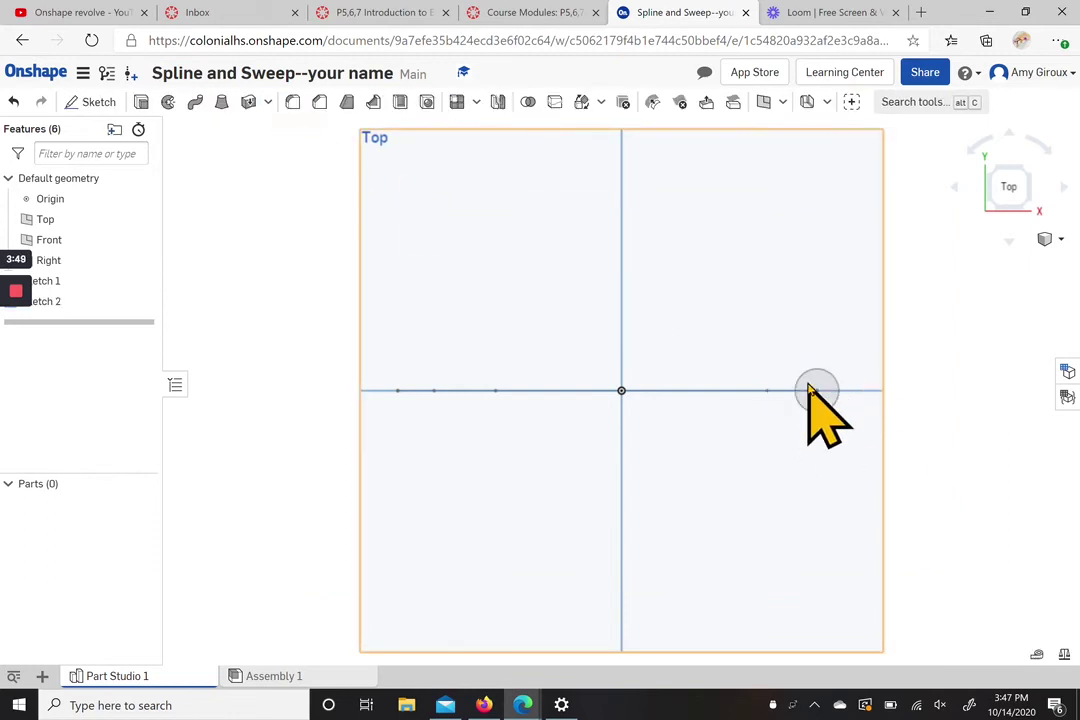
pyautogui.click(1032, 208)
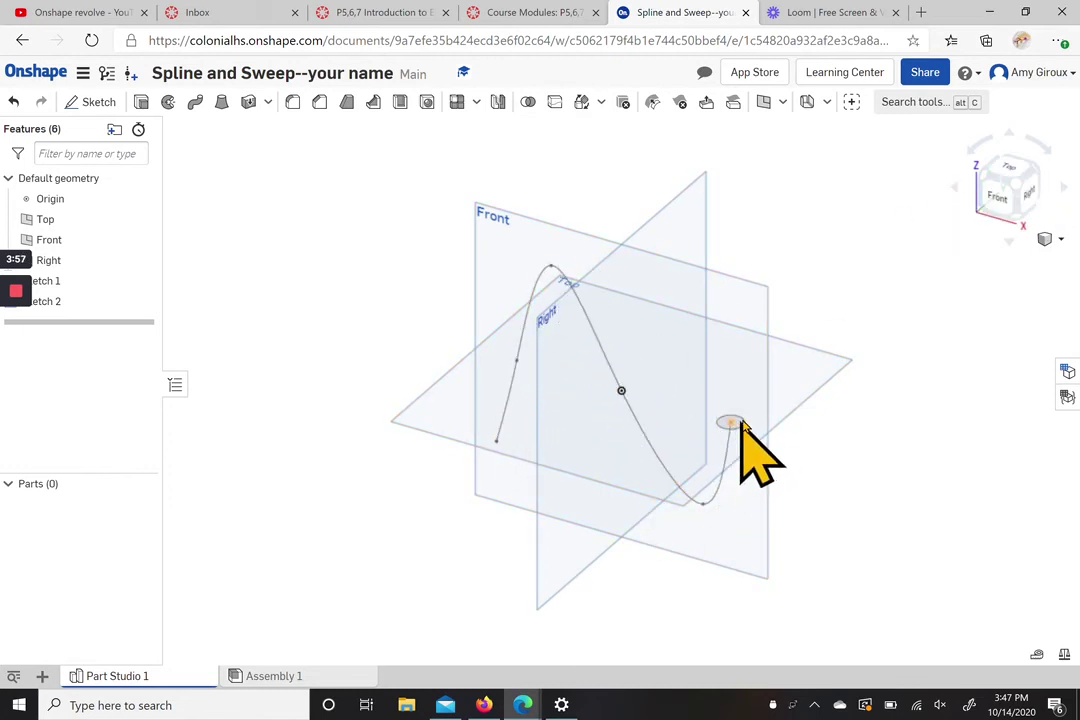
# - Zoom and orbit around the spline and circle in 3D, then start a Sweep feature
pyautogui.scroll(5, 733, 430)
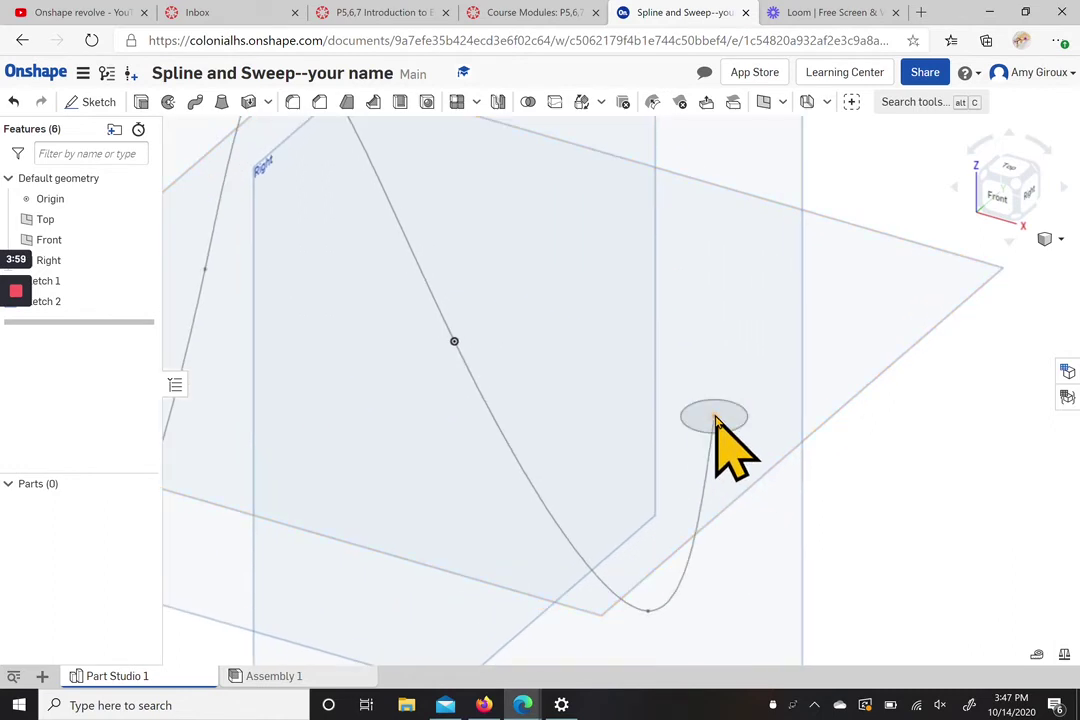
pyautogui.scroll(-3, 372, 335)
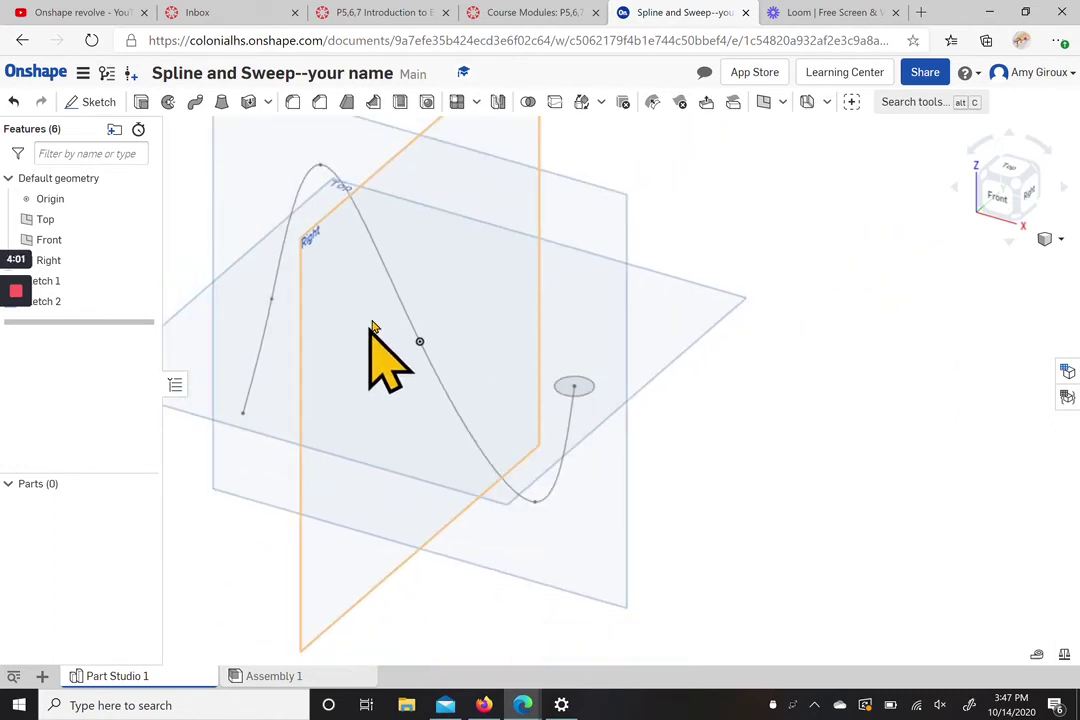
pyautogui.moveTo(372, 335); pyautogui.dragTo(579, 357, button='right')
pyautogui.scroll(2, 426, 368)
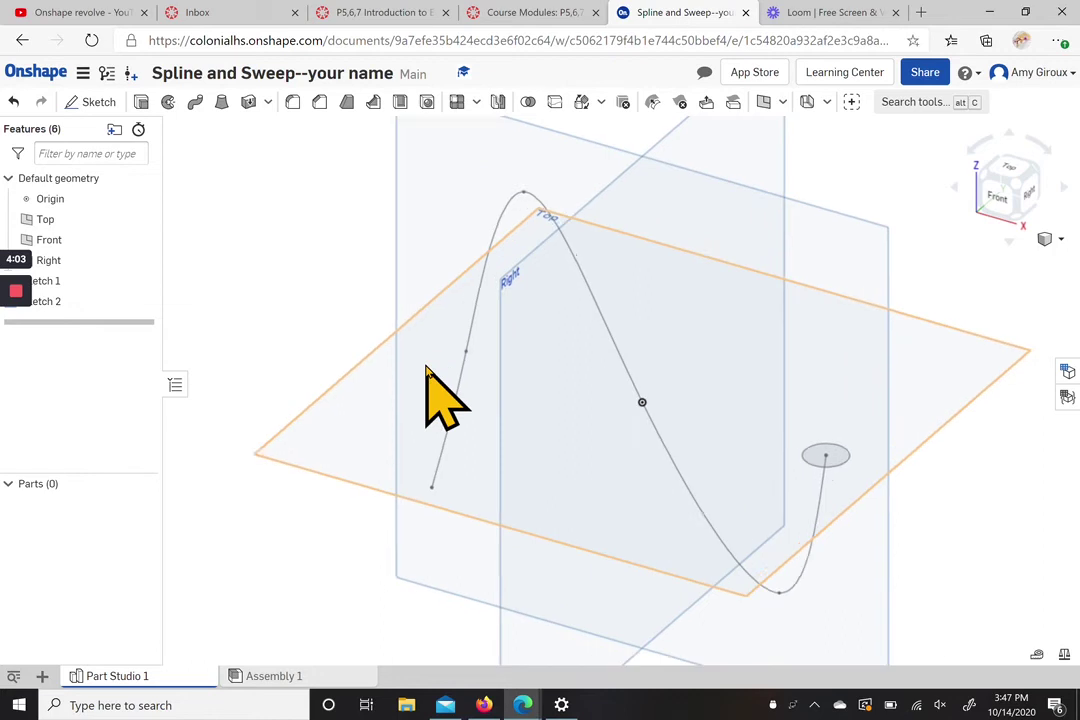
pyautogui.scroll(-3, 426, 368)
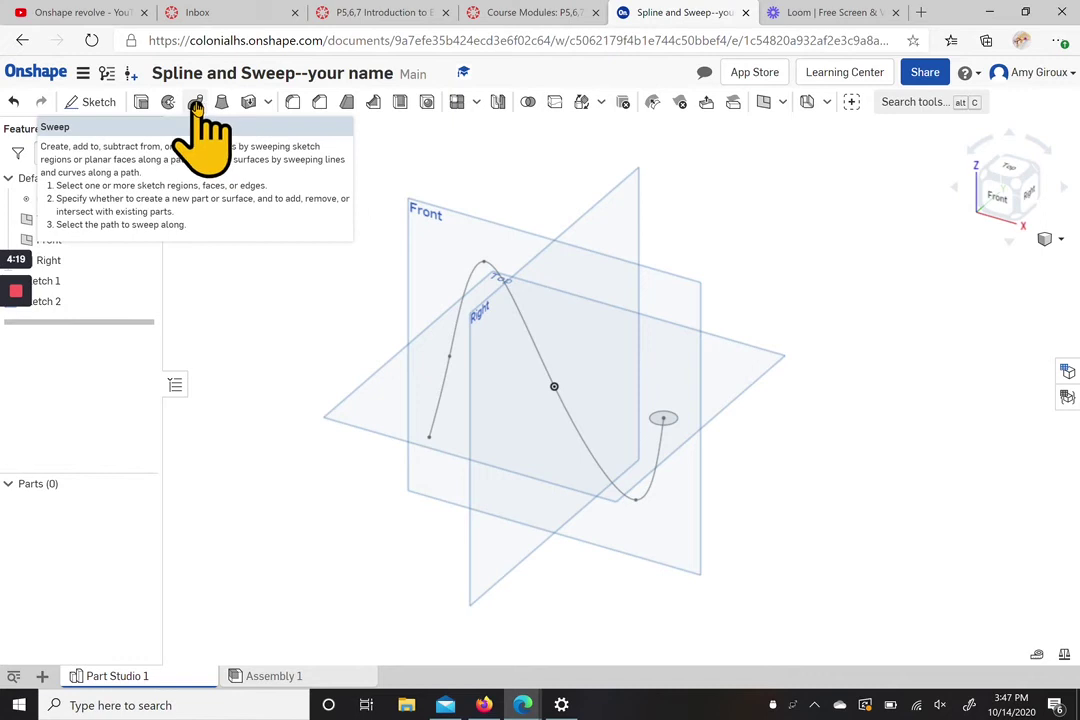
pyautogui.click(197, 104)
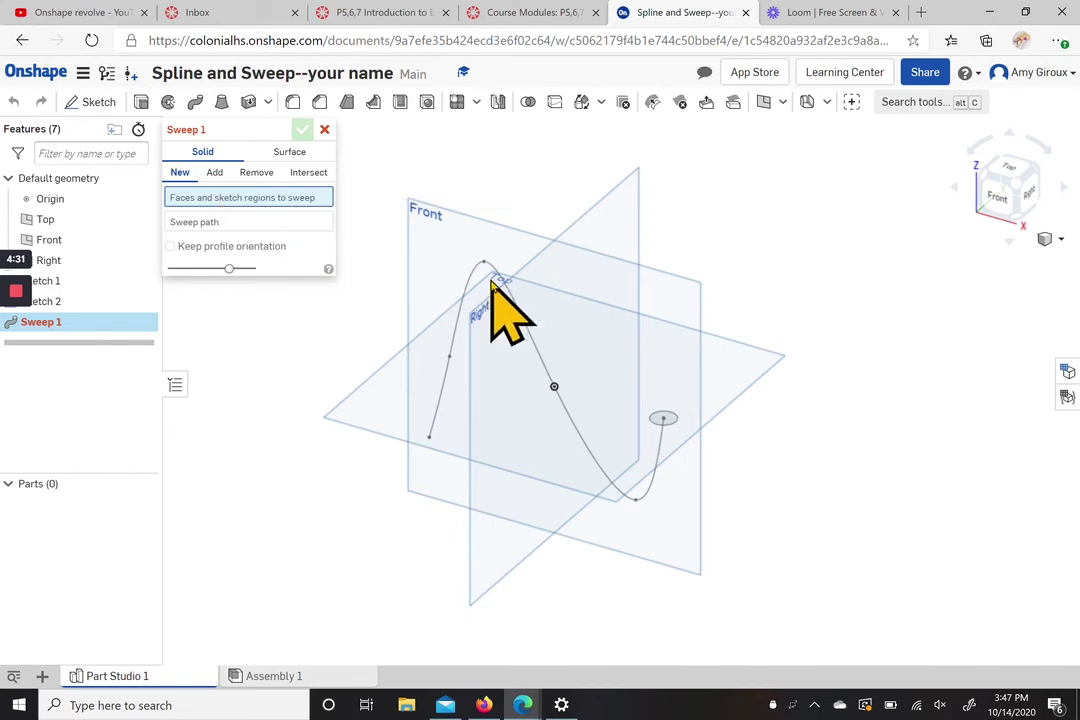
# - Sweep the circle profile along the spline path to form the solid tube Part 1
pyautogui.click(665, 420)
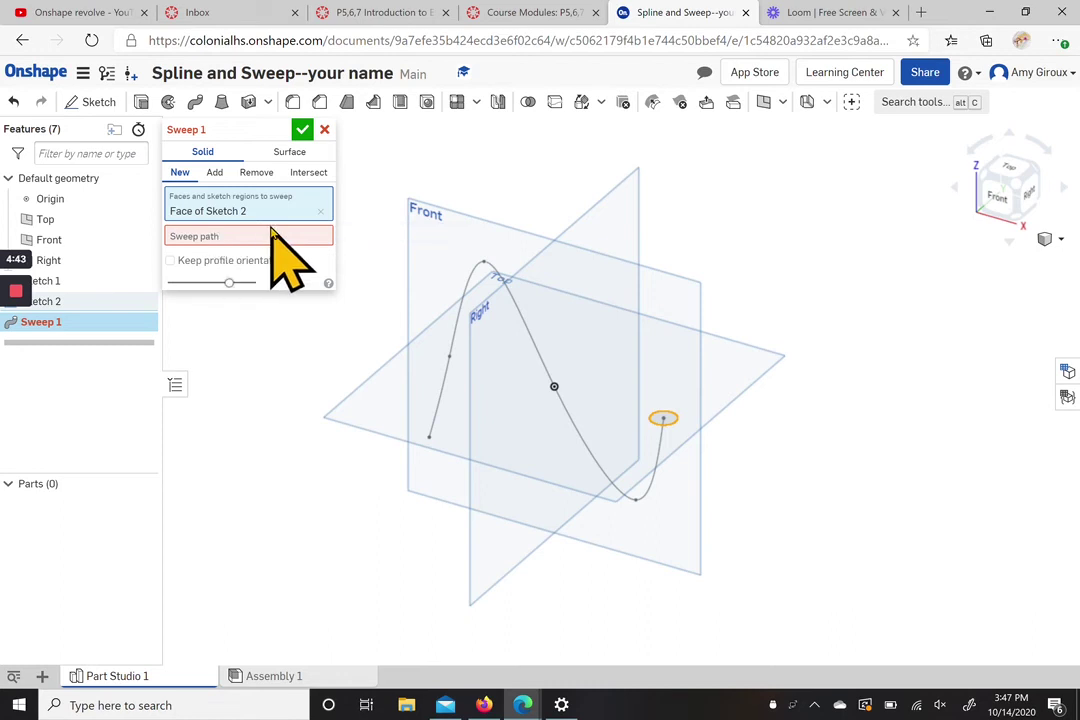
pyautogui.click(208, 238)
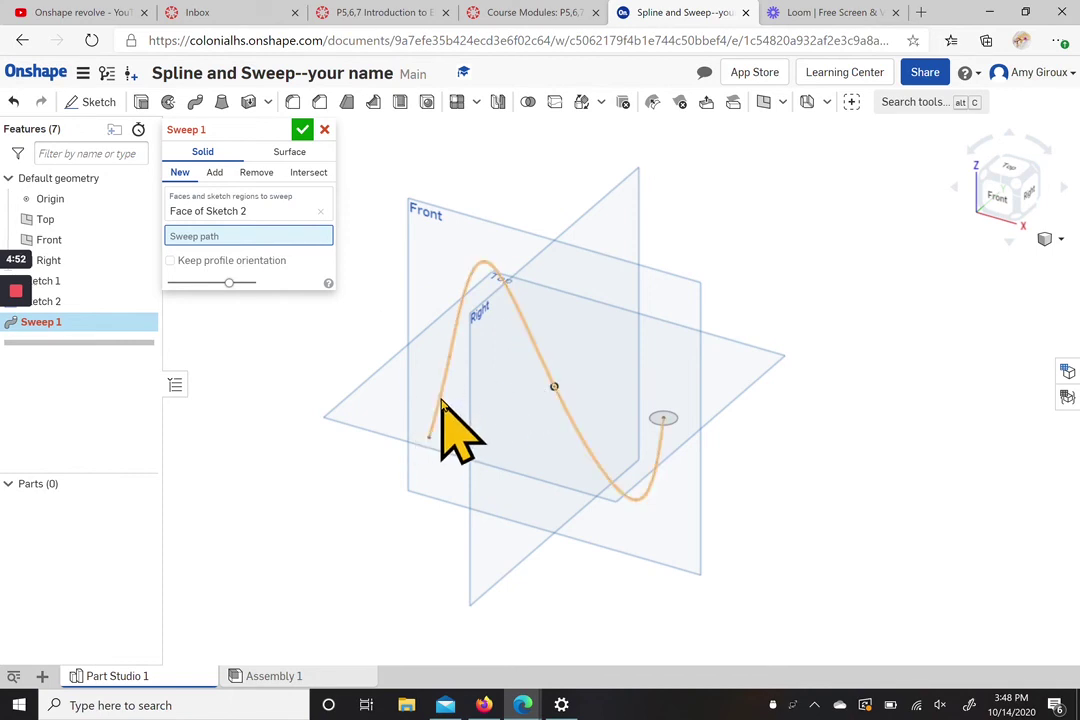
pyautogui.click(536, 349)
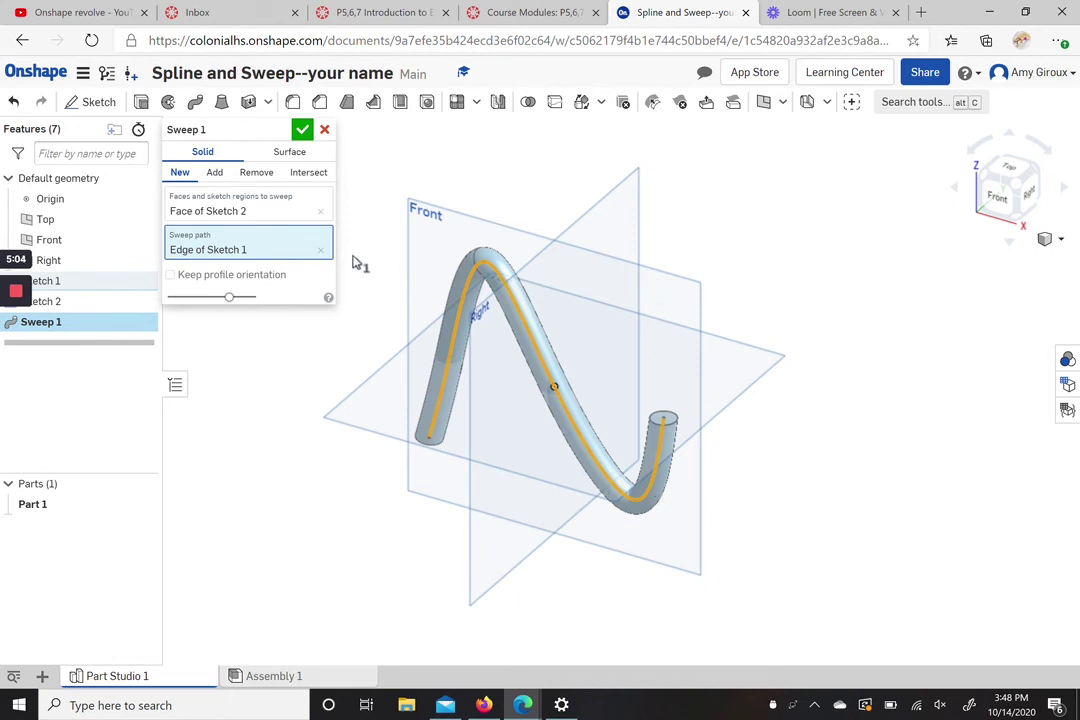
pyautogui.click(302, 130)
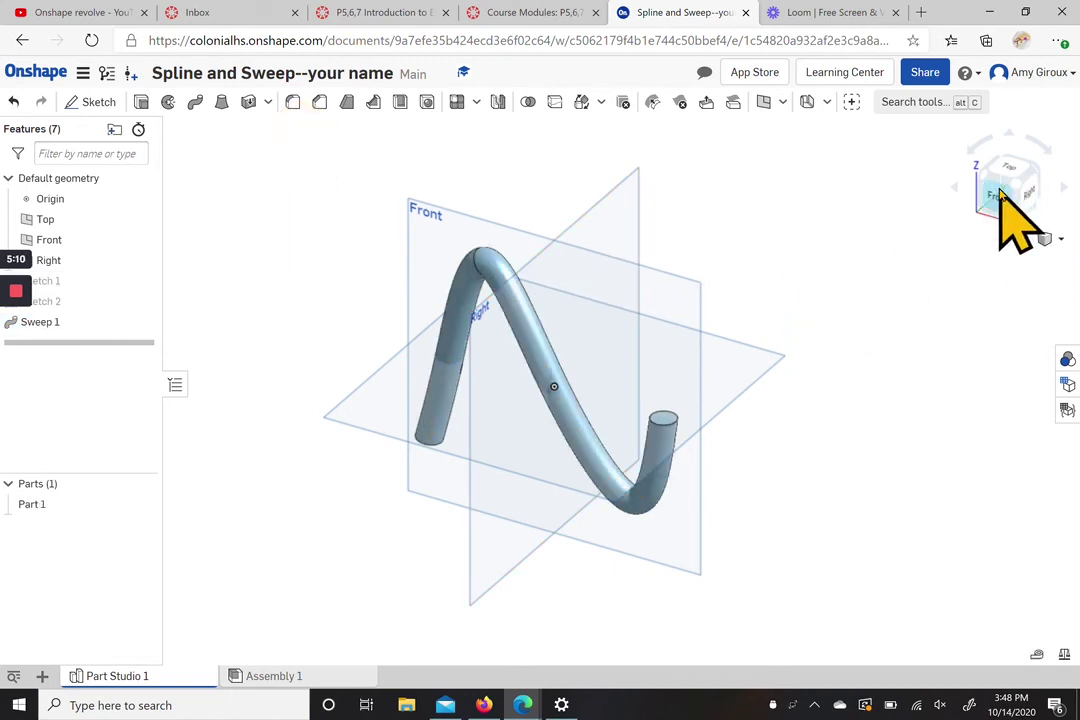
pyautogui.moveTo(1005, 190); pyautogui.dragTo(692, 374)
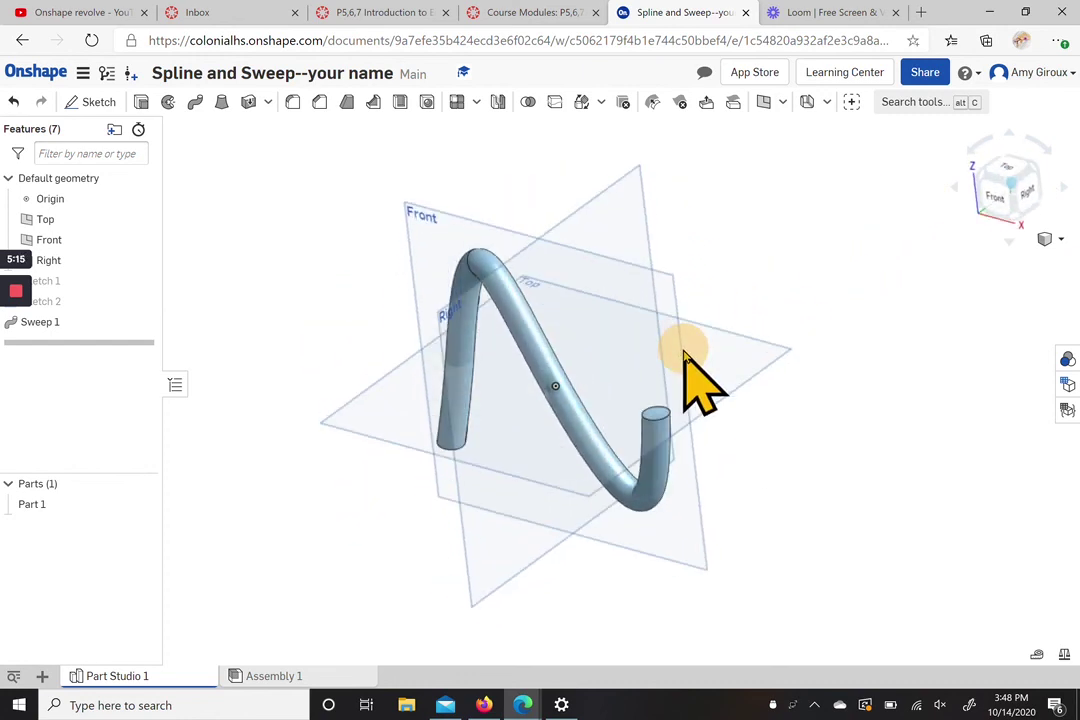
pyautogui.click(1013, 194)
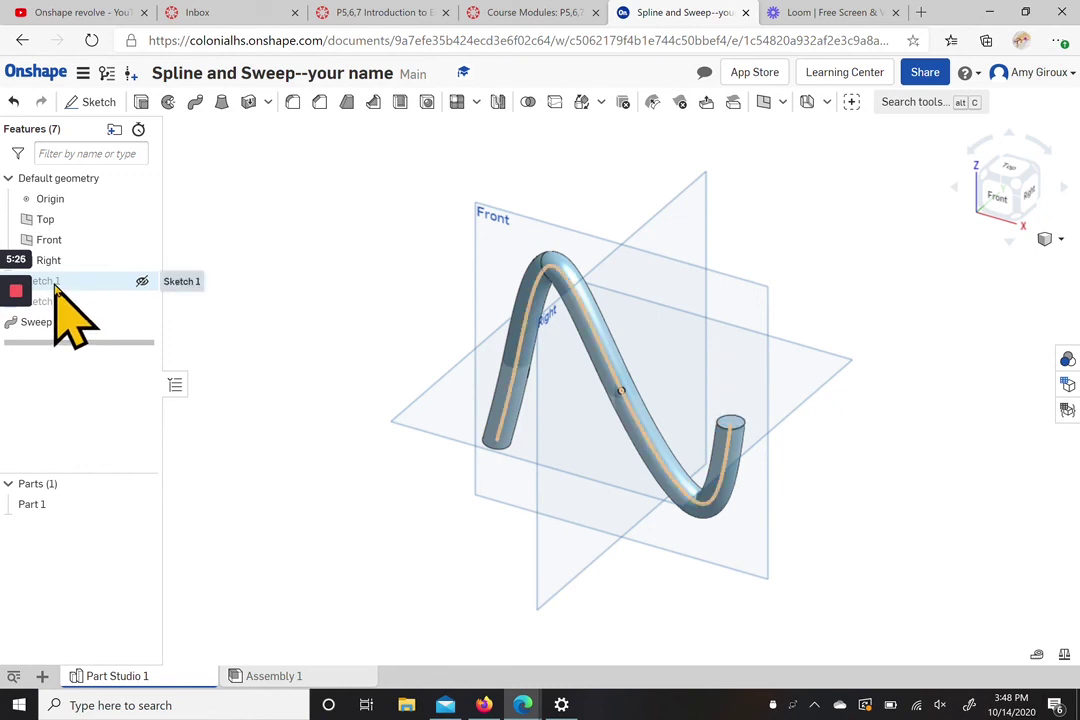
pyautogui.doubleClick(56, 284)
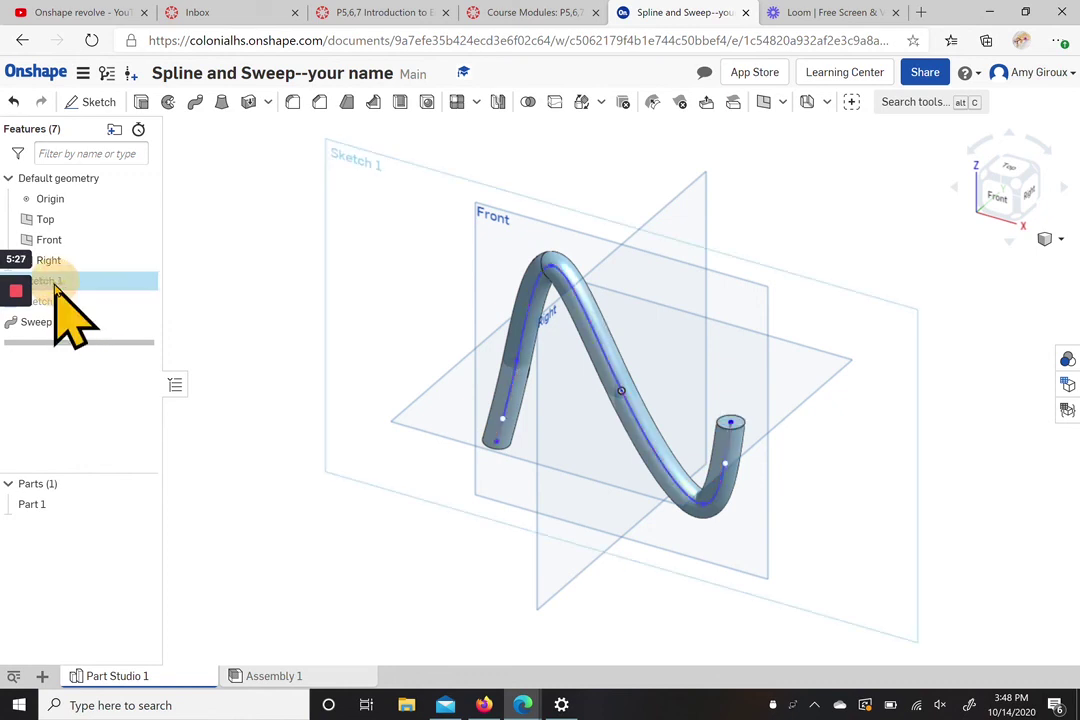
# - Move the spline's valley up-left, lower its peak, raise its left end, and accept the edit
pyautogui.click(1005, 205)
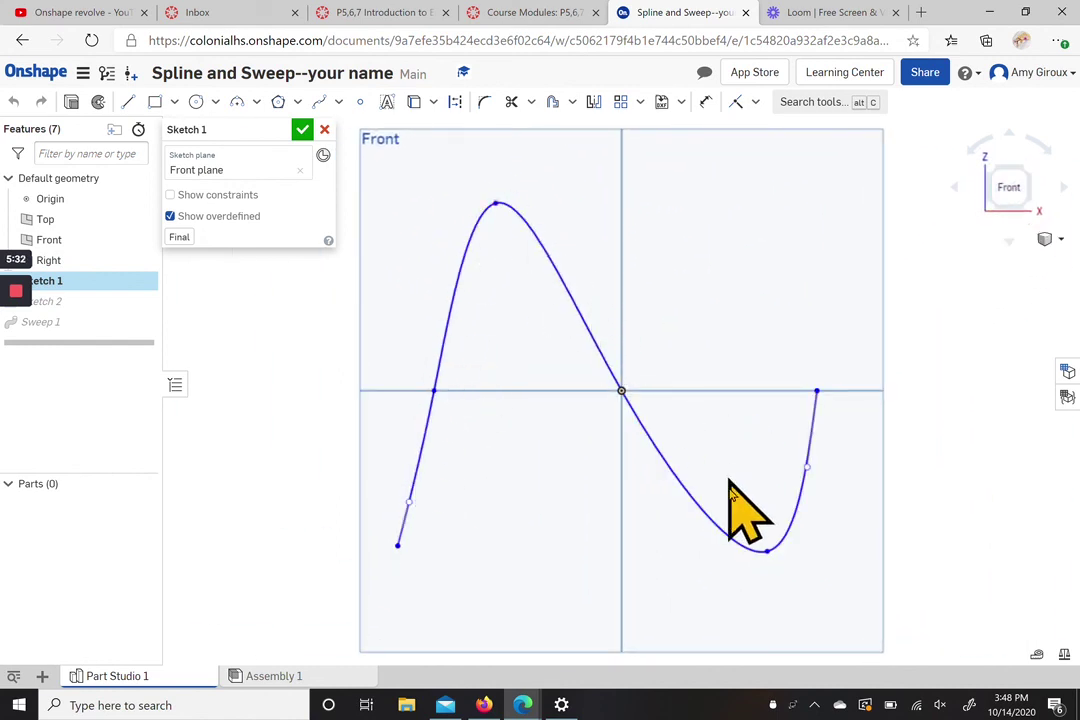
pyautogui.moveTo(767, 551); pyautogui.dragTo(722, 498)
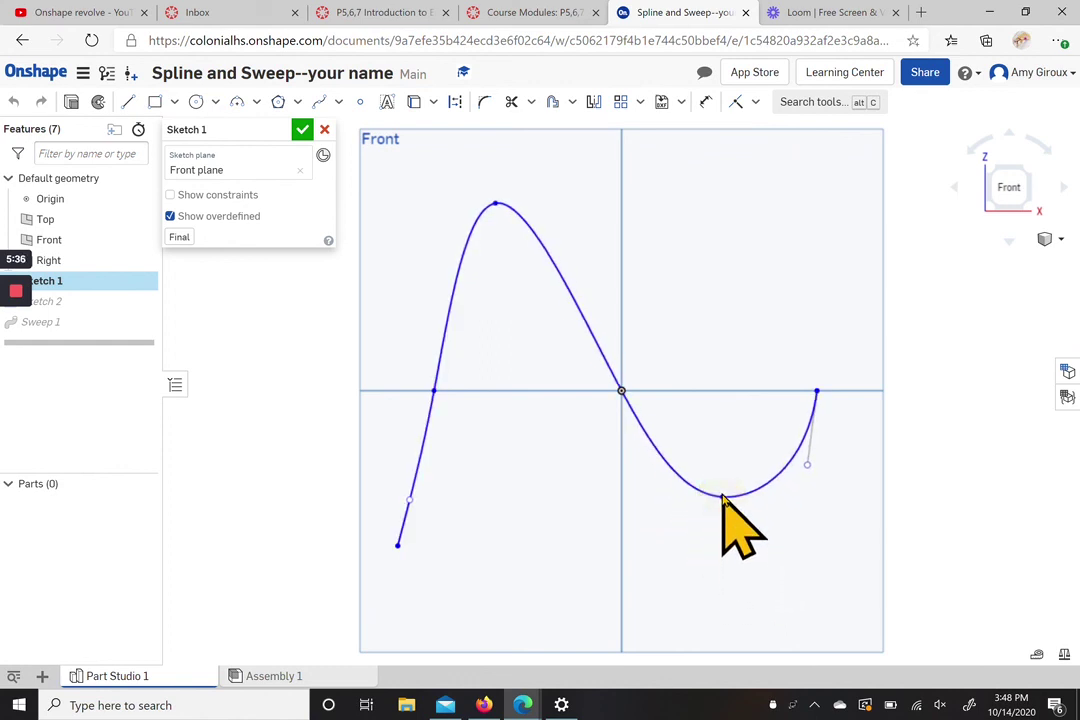
pyautogui.moveTo(497, 203); pyautogui.dragTo(517, 268)
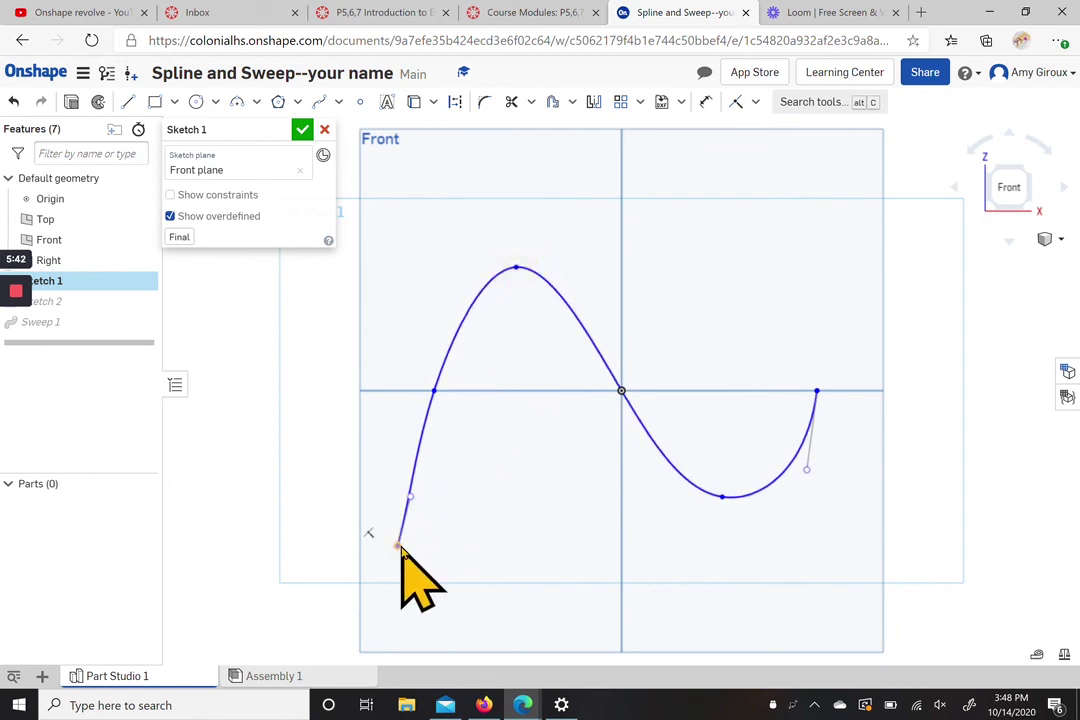
pyautogui.moveTo(398, 546); pyautogui.dragTo(398, 512)
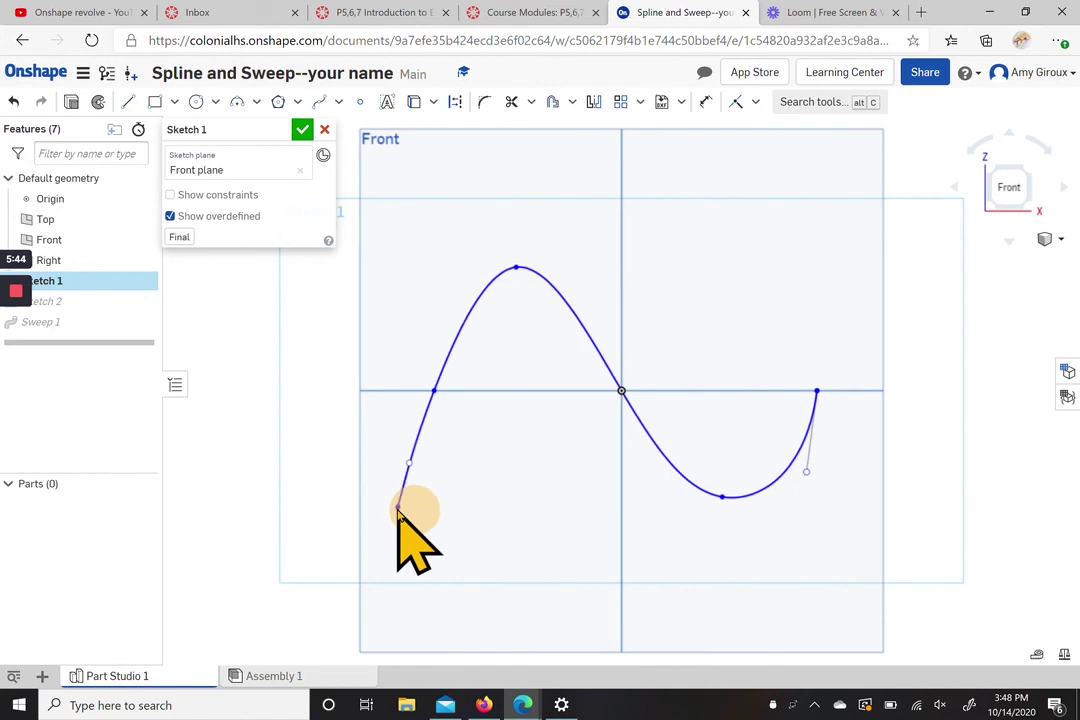
pyautogui.click(302, 129)
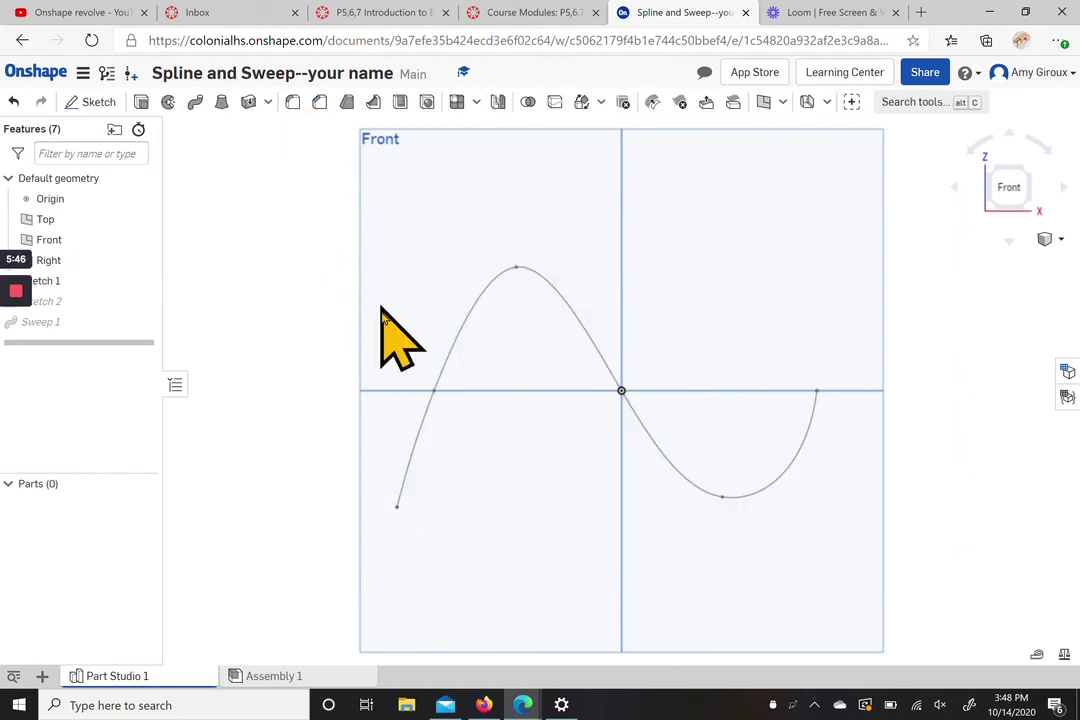
pyautogui.click(1028, 173)
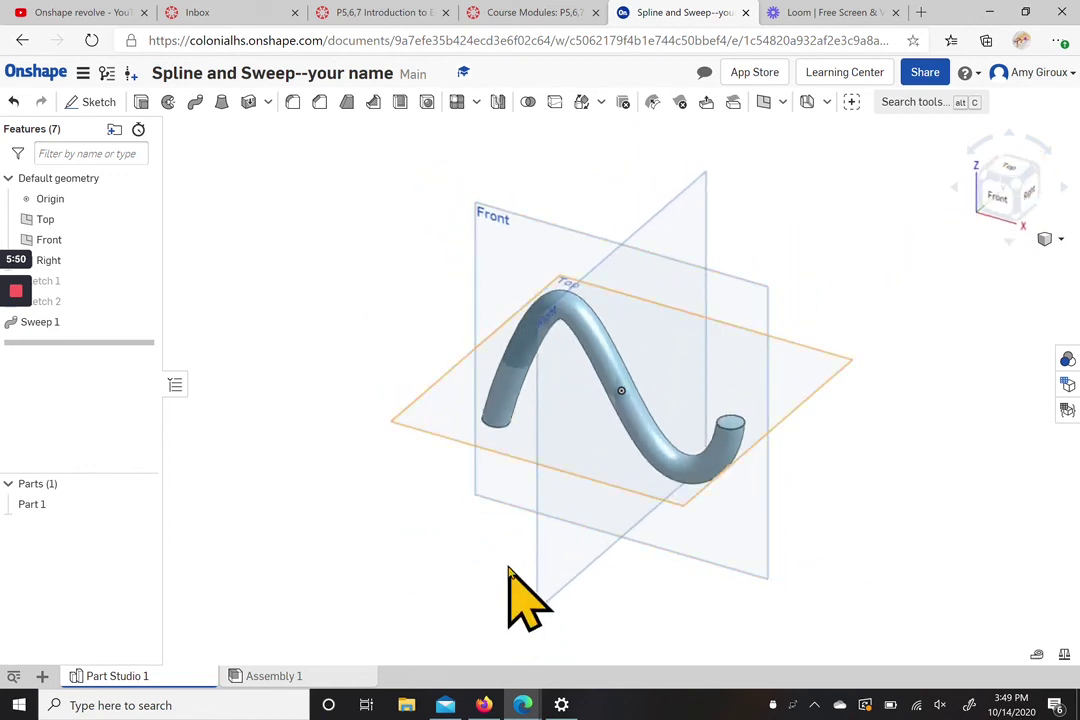